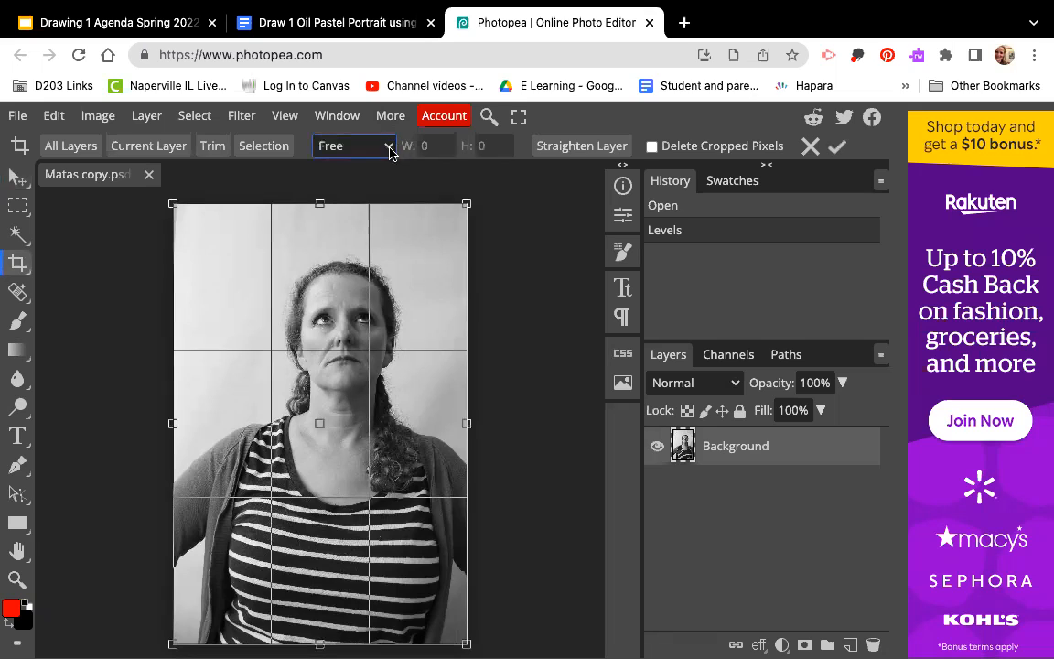
# Constrain the crop frame to a fixed ratio of 1:1
pyautogui.click(386, 151)
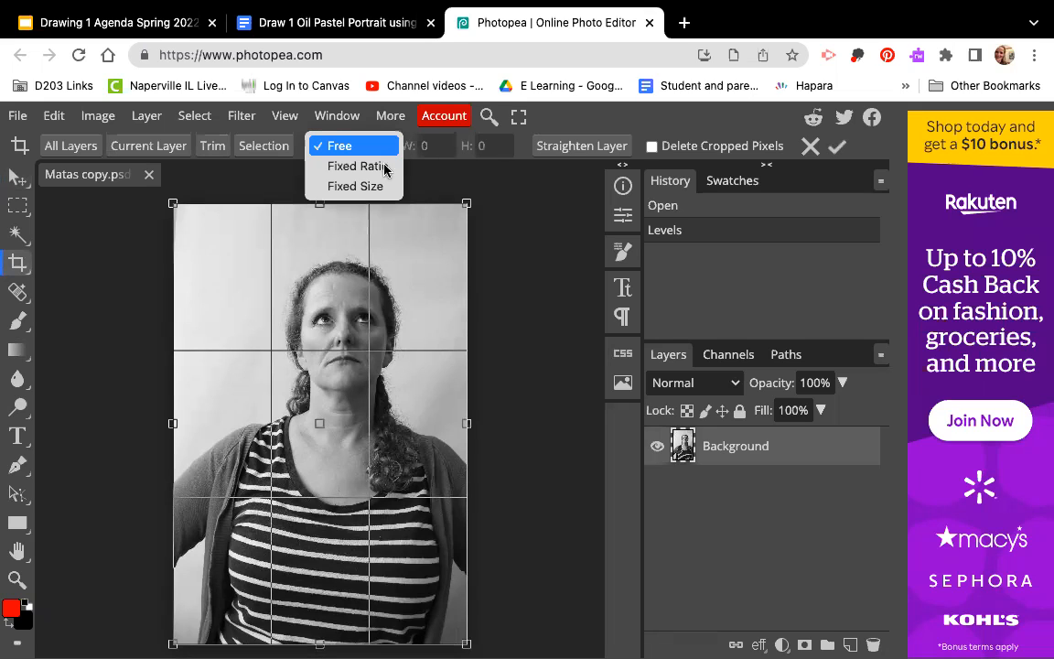
pyautogui.click(357, 166)
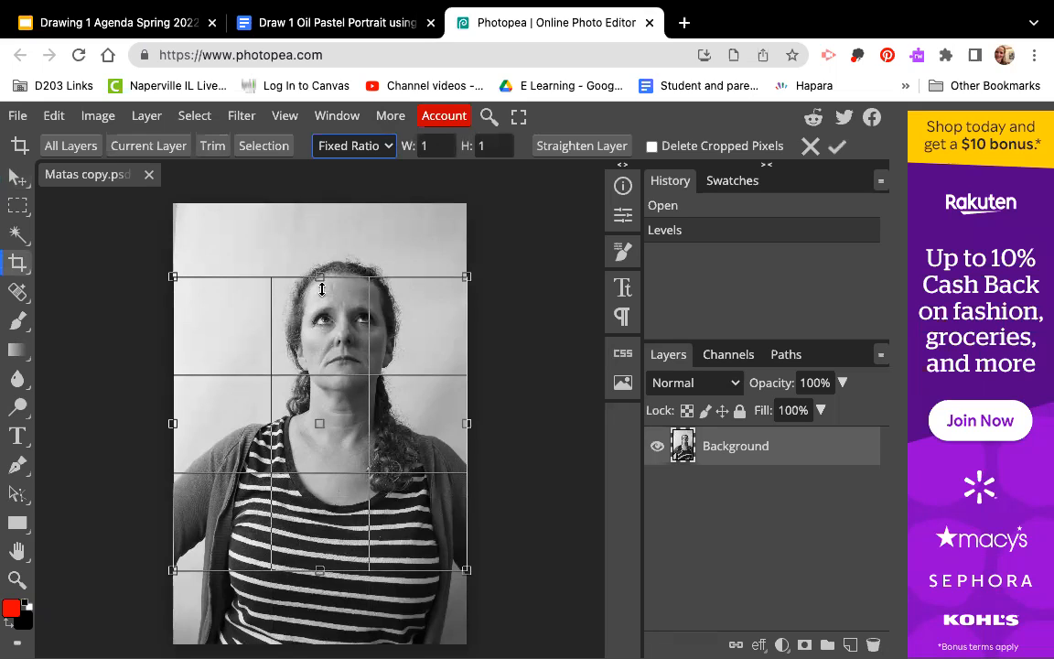
pyautogui.click(178, 239)
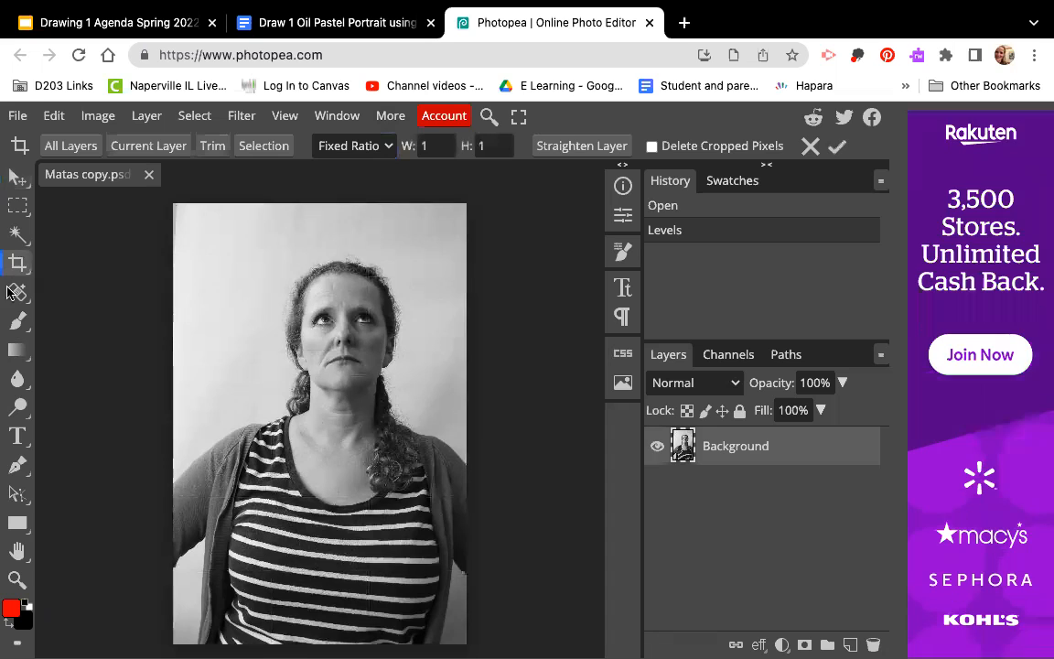
pyautogui.click(284, 324)
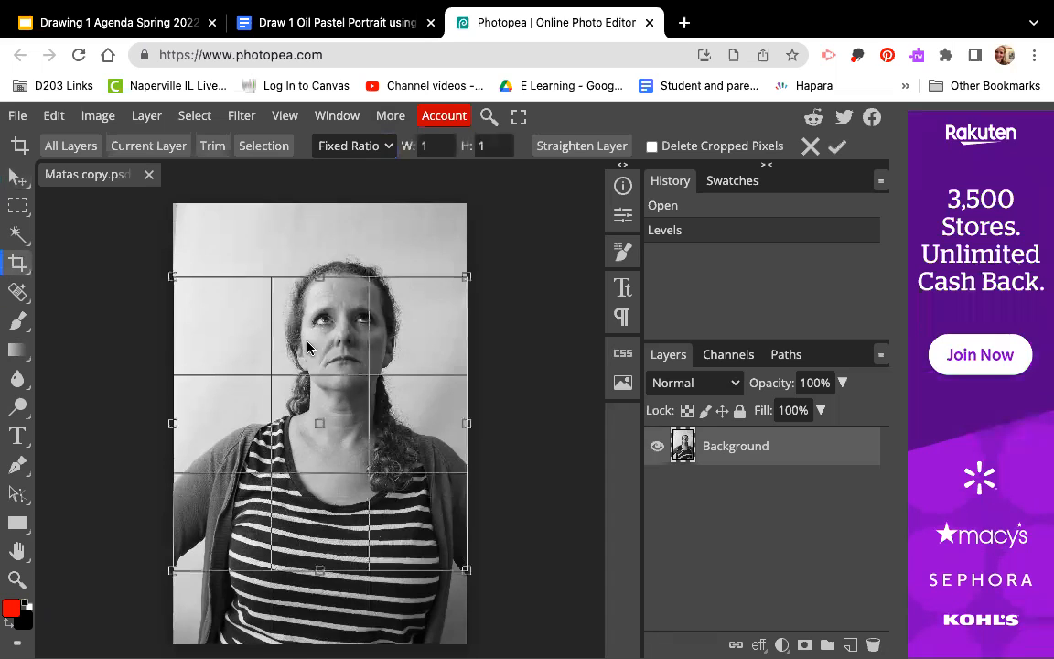
# Try a square crop around the woman's head and shoulders, and undo it
pyautogui.moveTo(277, 307); pyautogui.dragTo(307, 275)
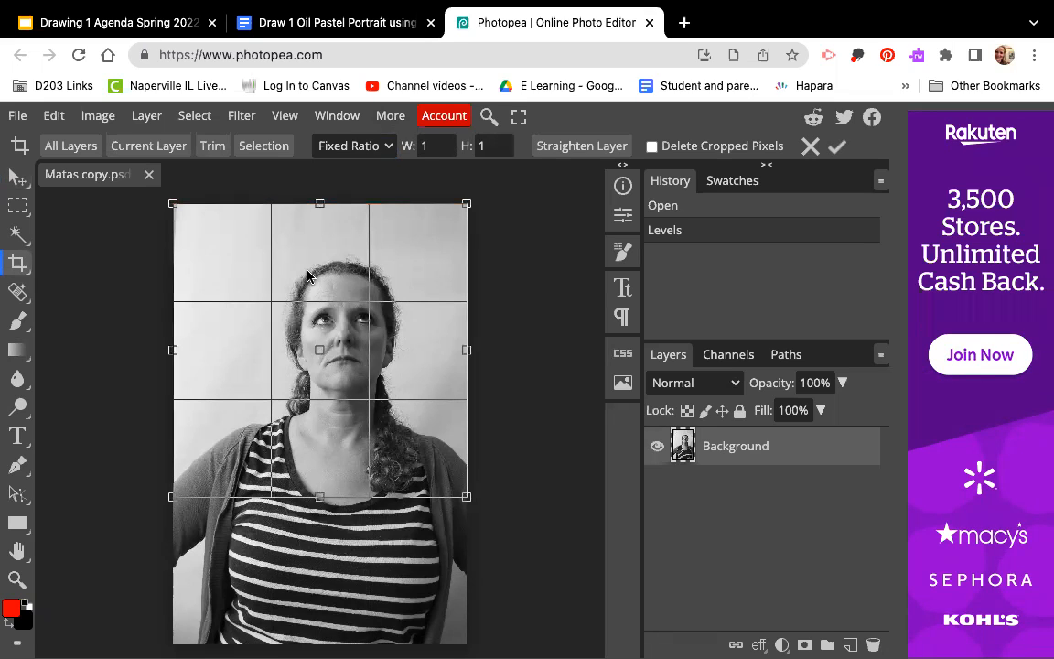
pyautogui.moveTo(464, 496); pyautogui.dragTo(397, 429)
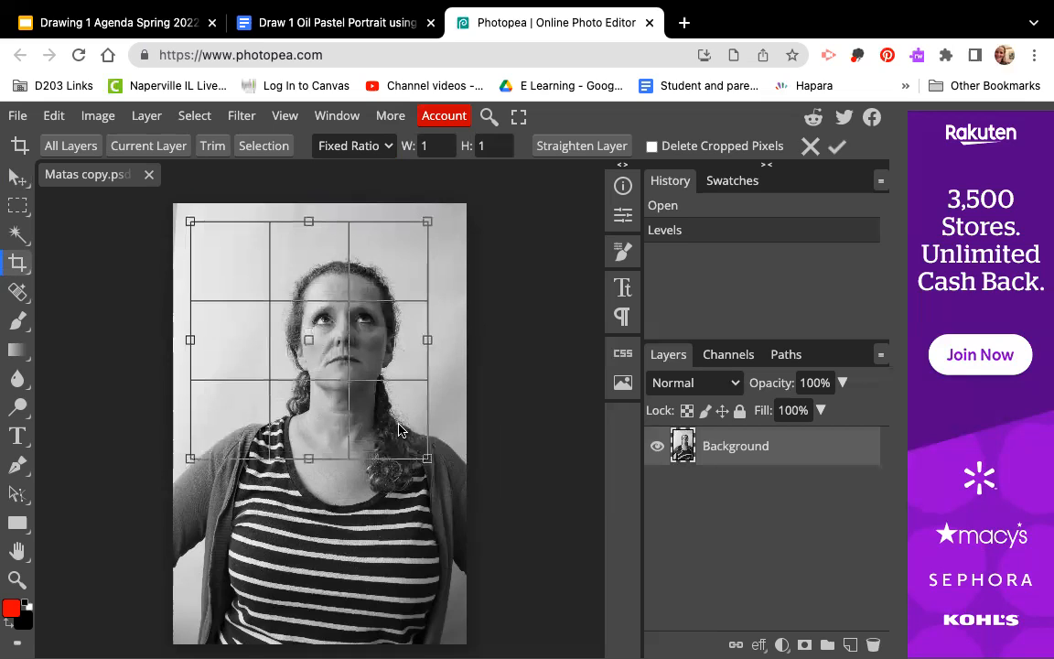
pyautogui.press('Return')
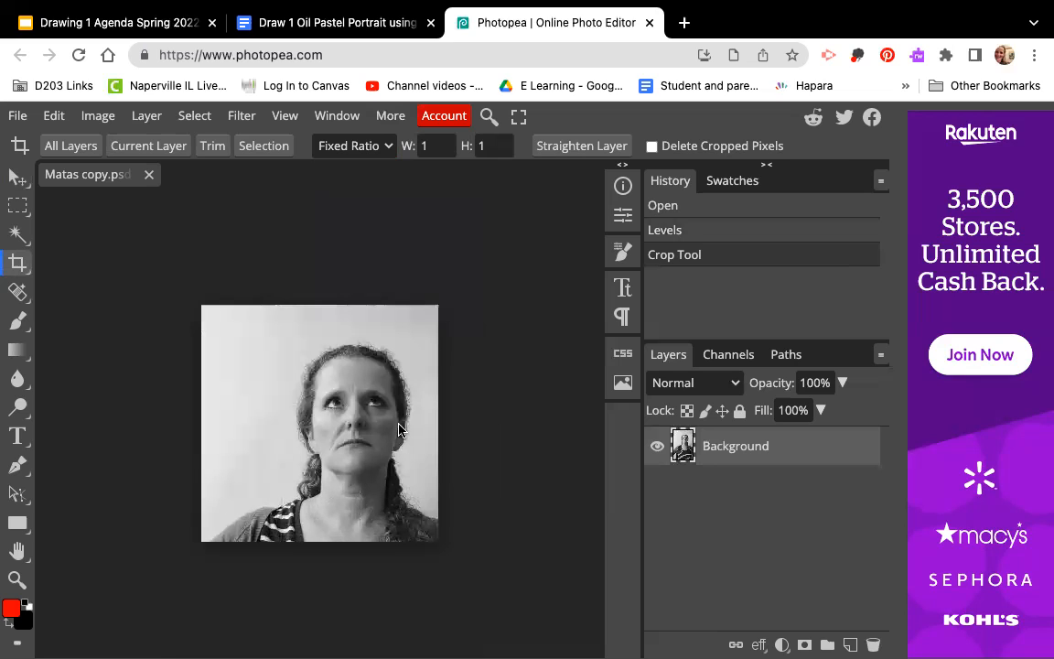
pyautogui.click(55, 118)
pyautogui.click(65, 145)
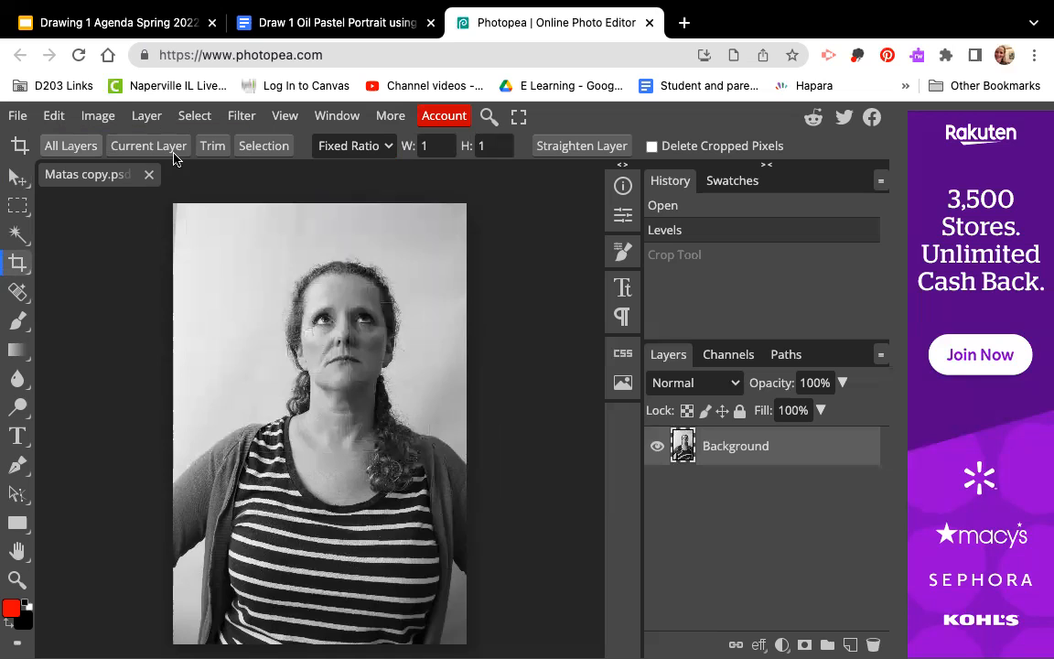
# Try another square crop that extends slightly past the photo's right edge, and undo it
pyautogui.moveTo(190, 215); pyautogui.dragTo(435, 409)
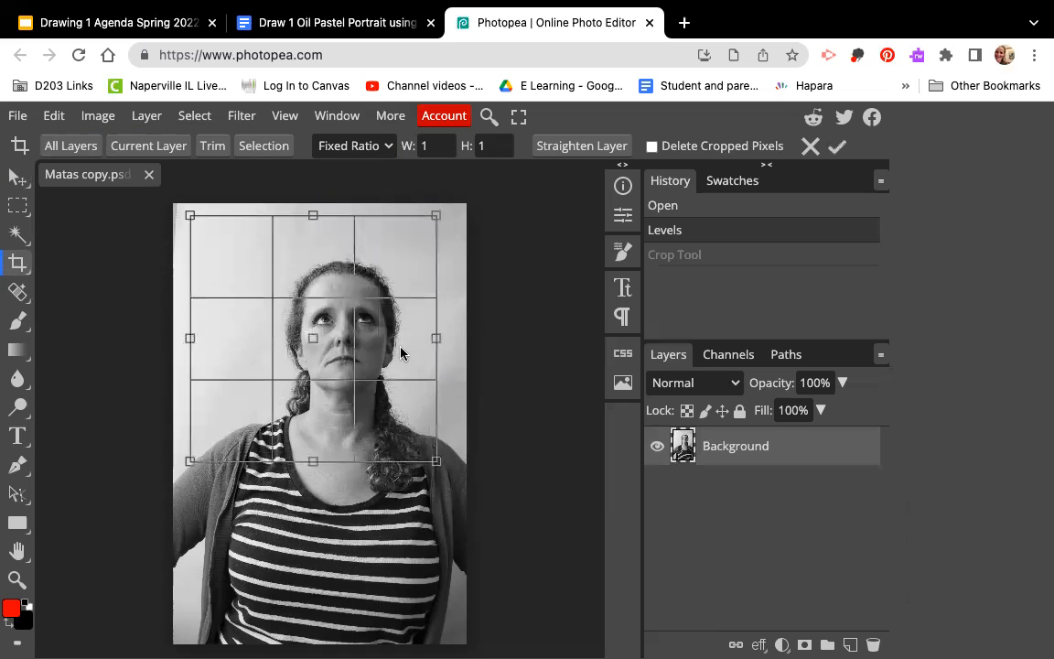
pyautogui.moveTo(400, 353); pyautogui.dragTo(436, 344)
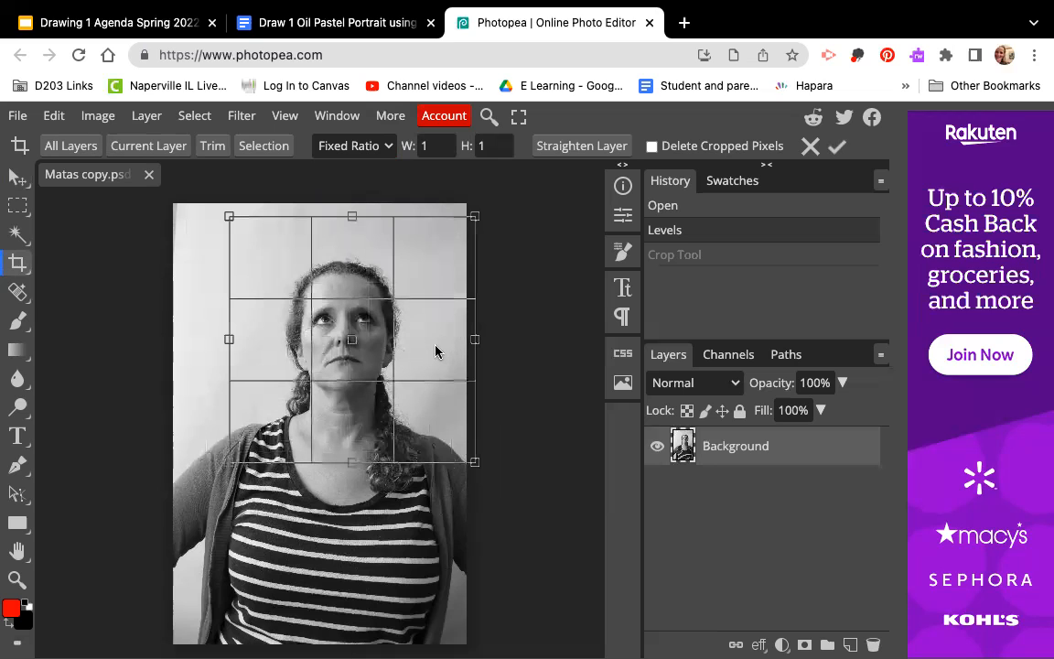
pyautogui.moveTo(225, 460); pyautogui.dragTo(243, 442)
pyautogui.press('Return')
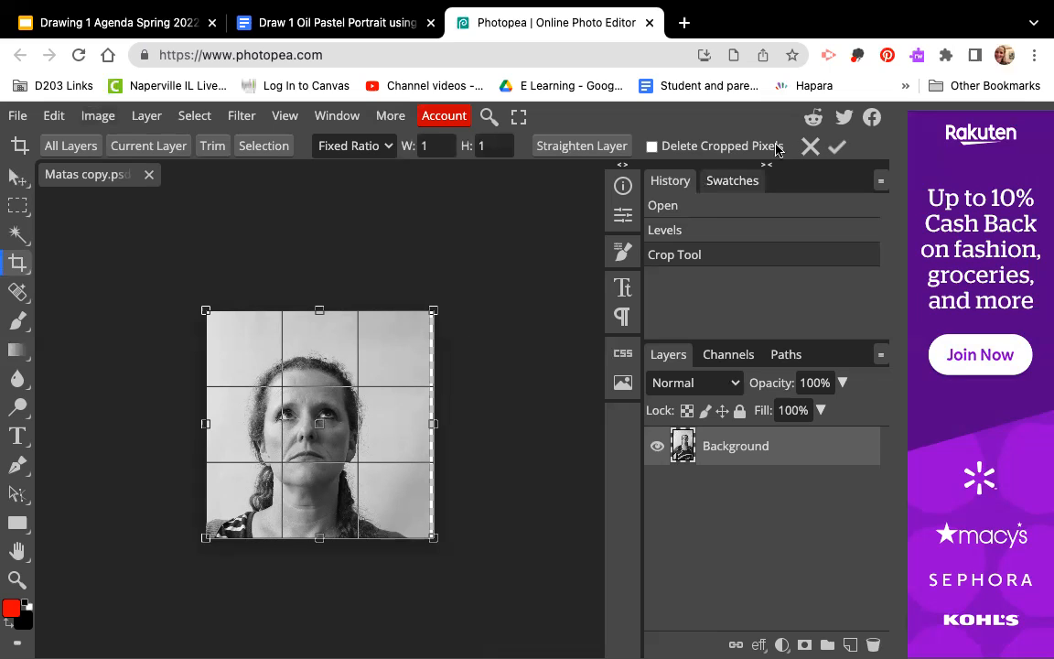
pyautogui.press('Return')
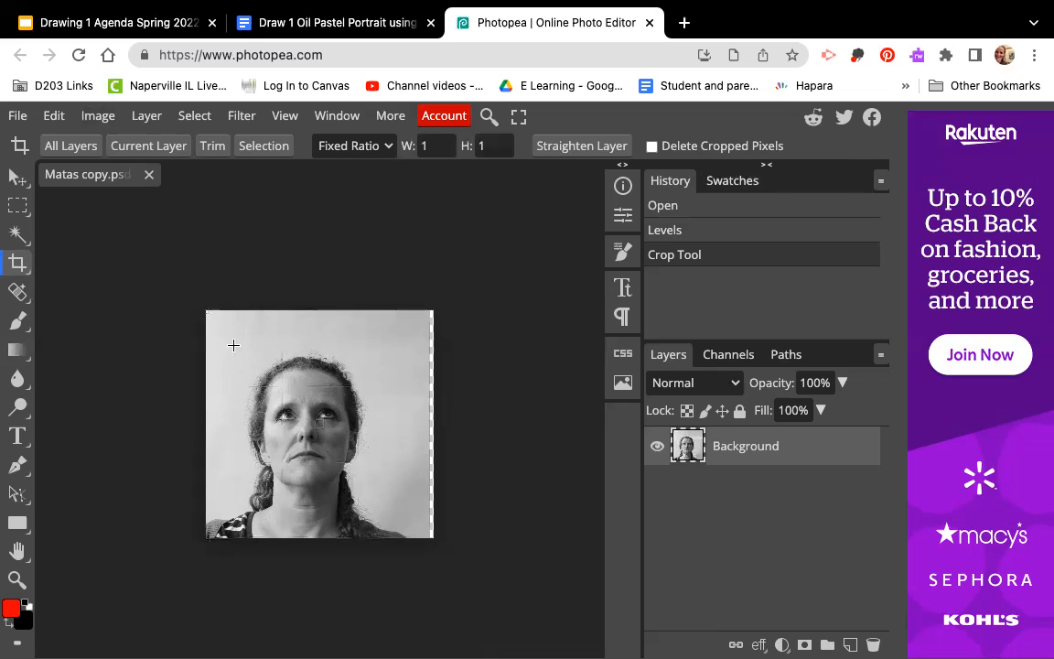
pyautogui.click(54, 116)
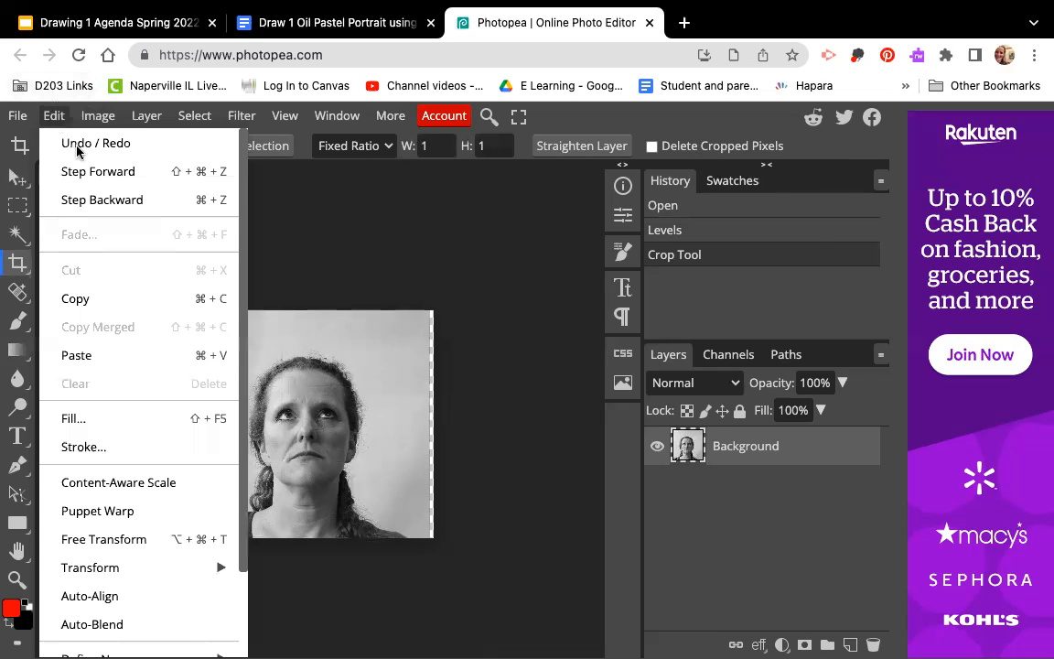
pyautogui.click(77, 146)
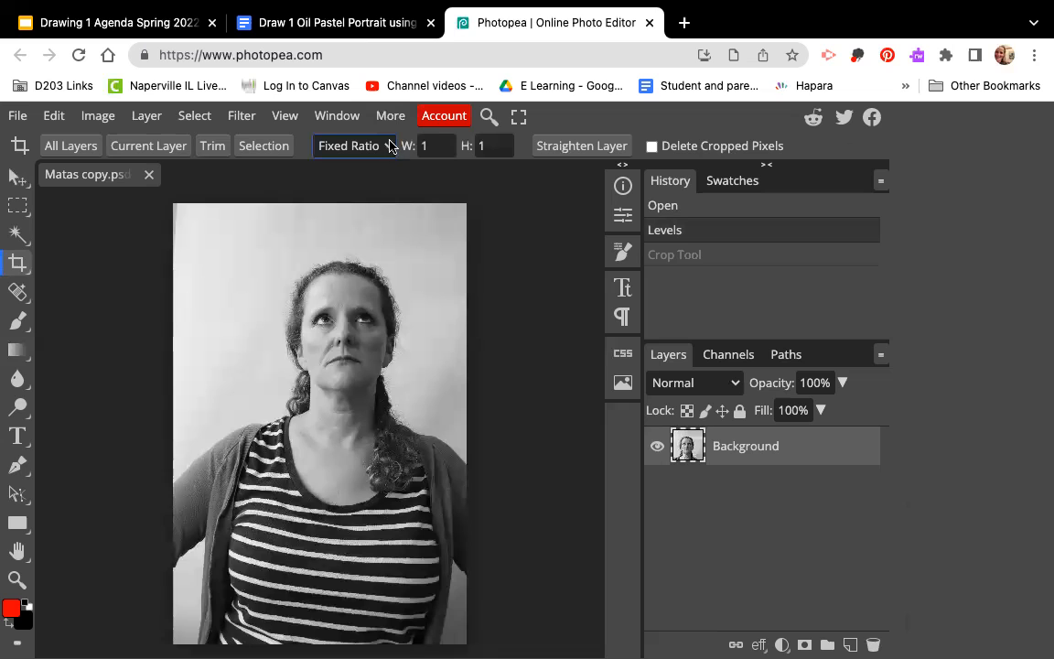
# Check the allowed crop sizes in the "Draw 1 Oil Pastel Portrait using Photopea" Google Doc and return to Photopea
pyautogui.click(331, 23)
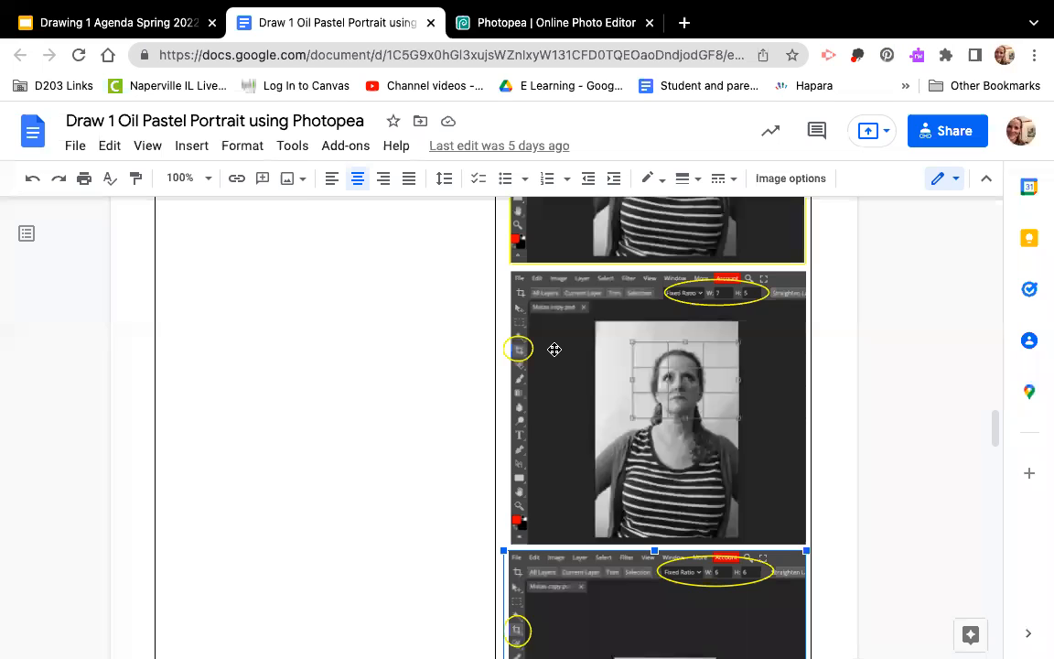
pyautogui.scroll(5, 554, 350)
pyautogui.scroll(2, 289, 375)
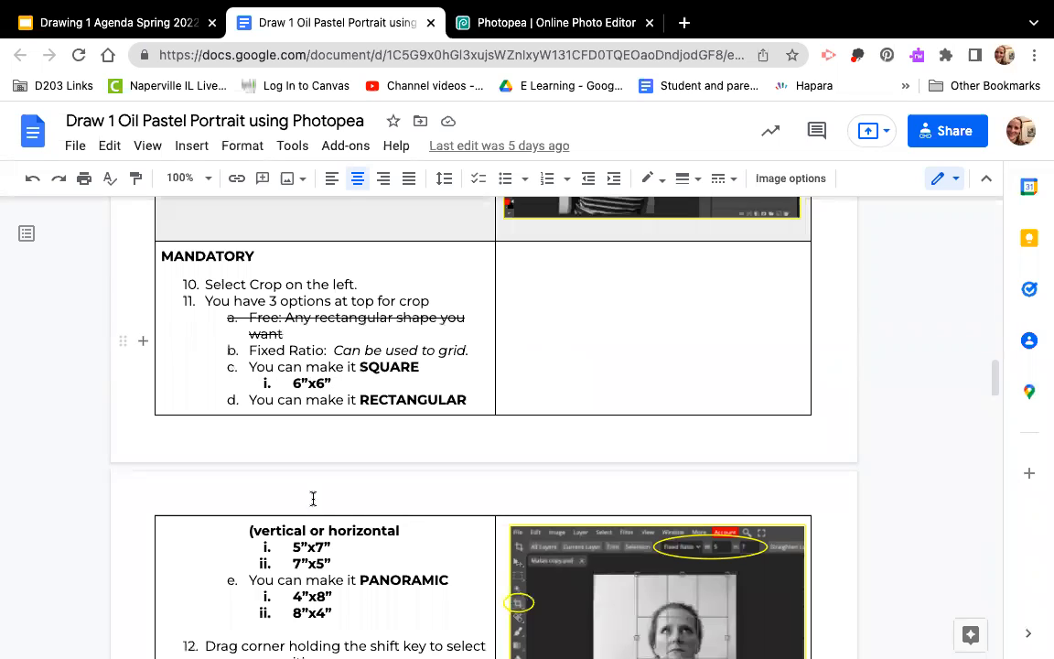
pyautogui.scroll(-1, 287, 475)
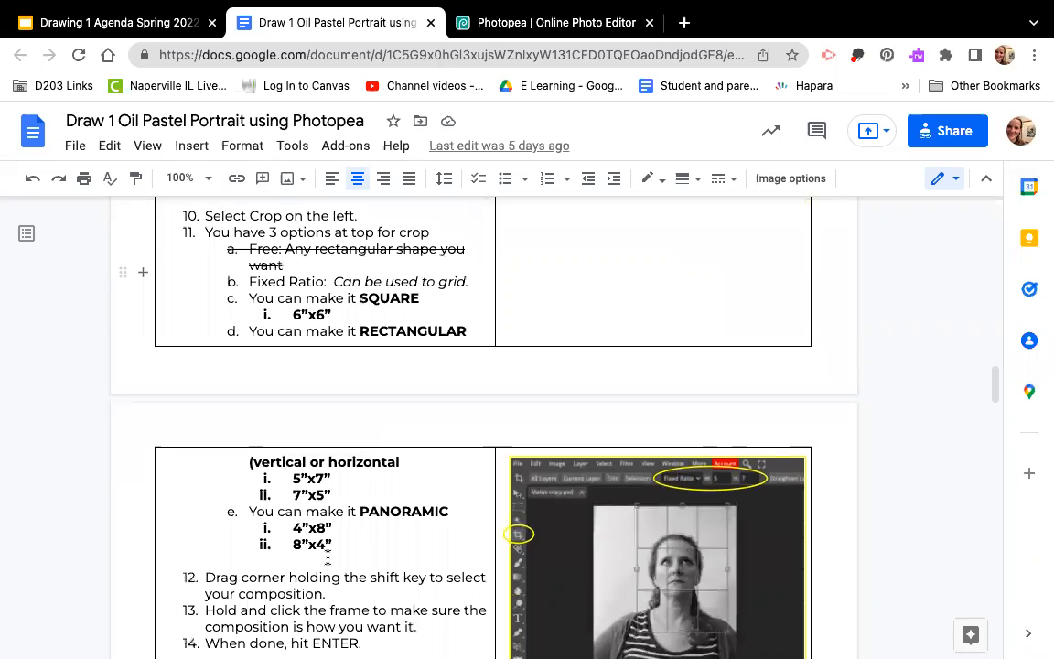
pyautogui.click(479, 25)
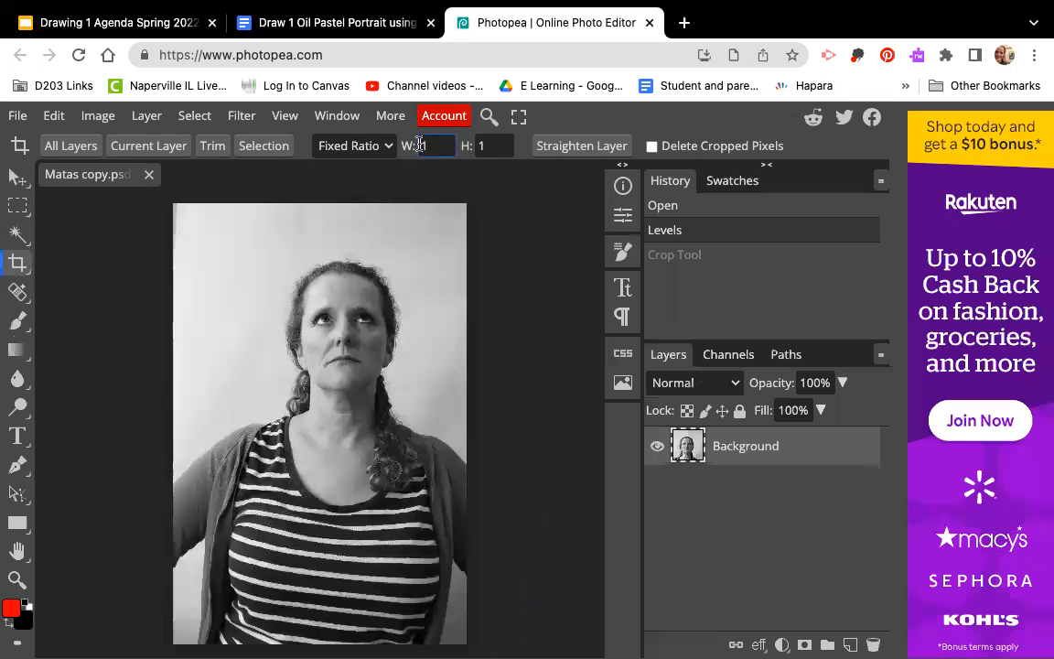
# Set the fixed crop ratio to width 5 and height 7
pyautogui.doubleClick(419, 143)
pyautogui.write('5')
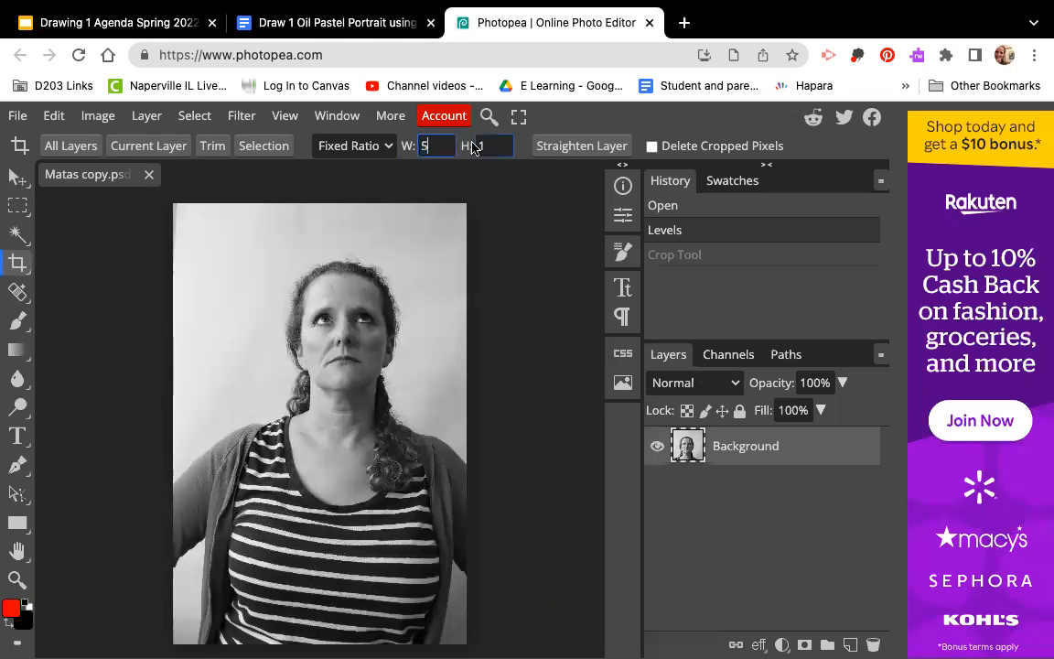
pyautogui.doubleClick(479, 147)
pyautogui.write('7')
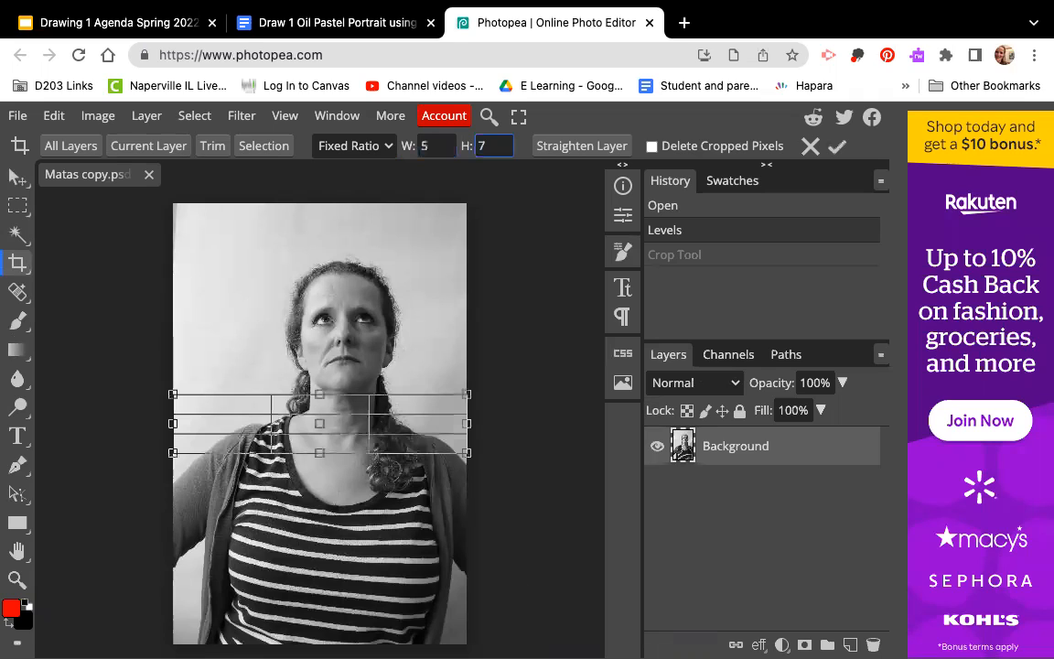
pyautogui.press('Return')
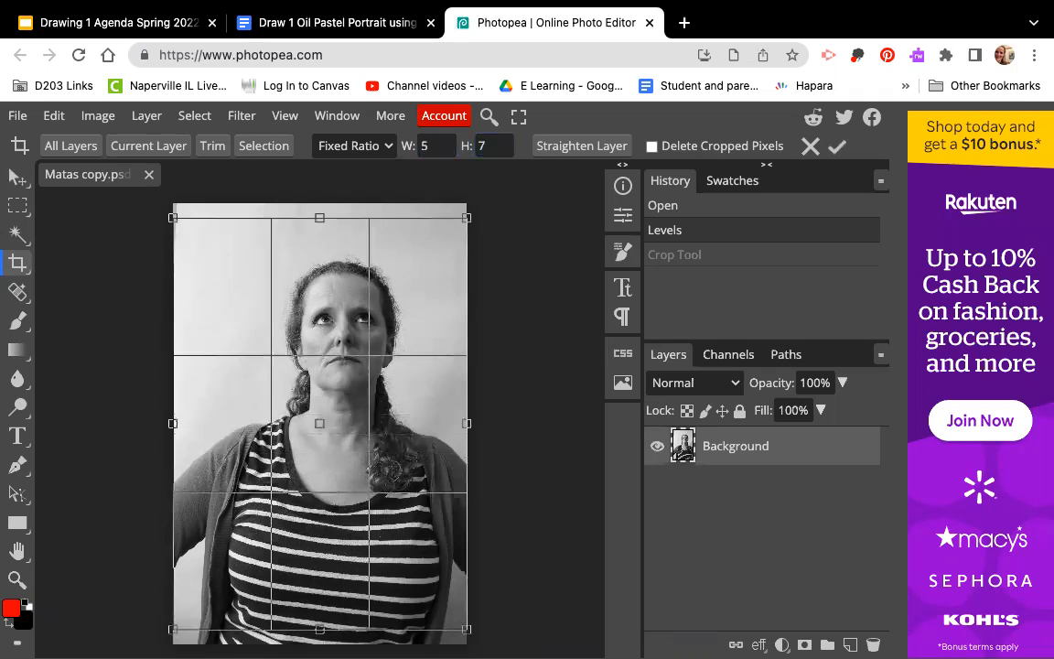
# Crop the photo to a vertical 5:7 composition around the head and shoulders, starting at the photo's upper edge
pyautogui.moveTo(466, 628); pyautogui.dragTo(407, 418)
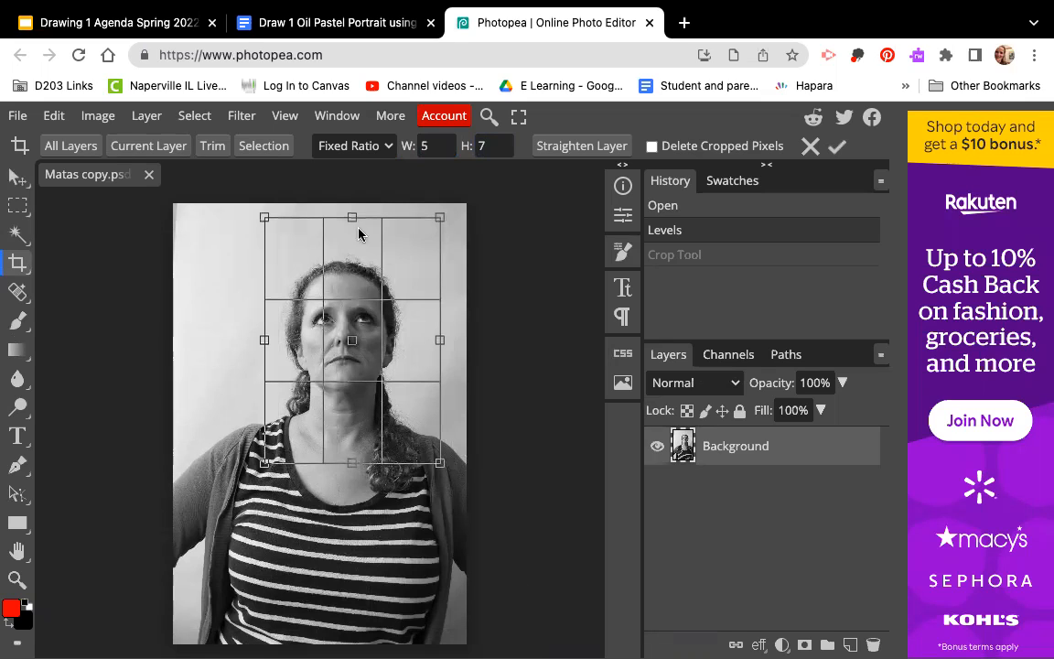
pyautogui.moveTo(390, 256)
pyautogui.mouseDown()
pyautogui.moveTo(395, 237)
pyautogui.moveTo(379, 252)
pyautogui.mouseUp()
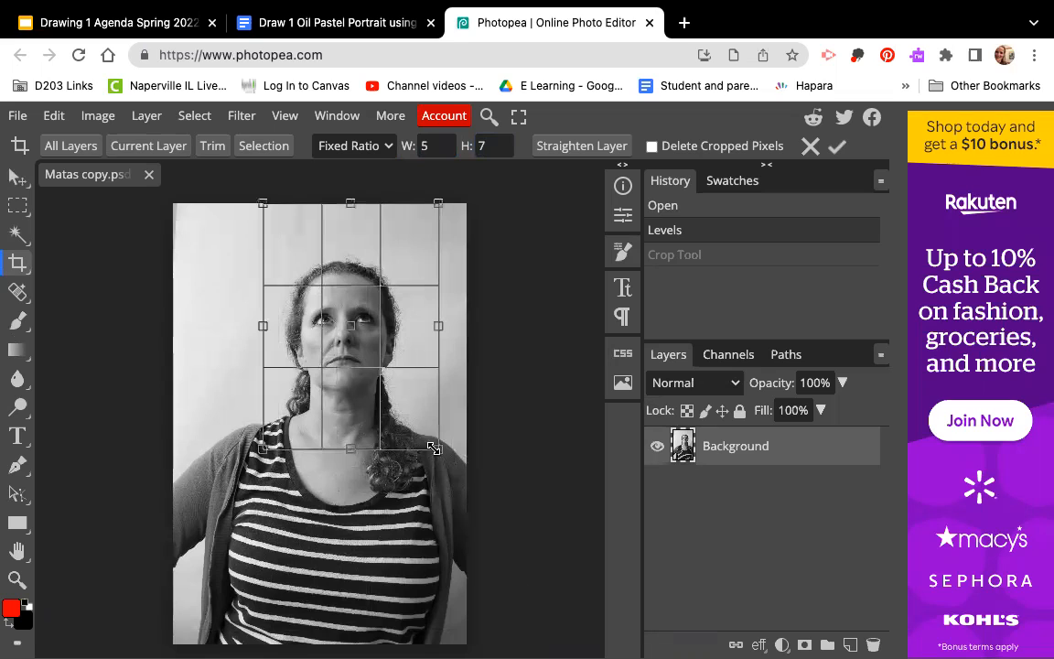
pyautogui.moveTo(445, 458)
pyautogui.mouseDown()
pyautogui.moveTo(471, 483)
pyautogui.moveTo(430, 462)
pyautogui.moveTo(439, 469)
pyautogui.mouseUp()
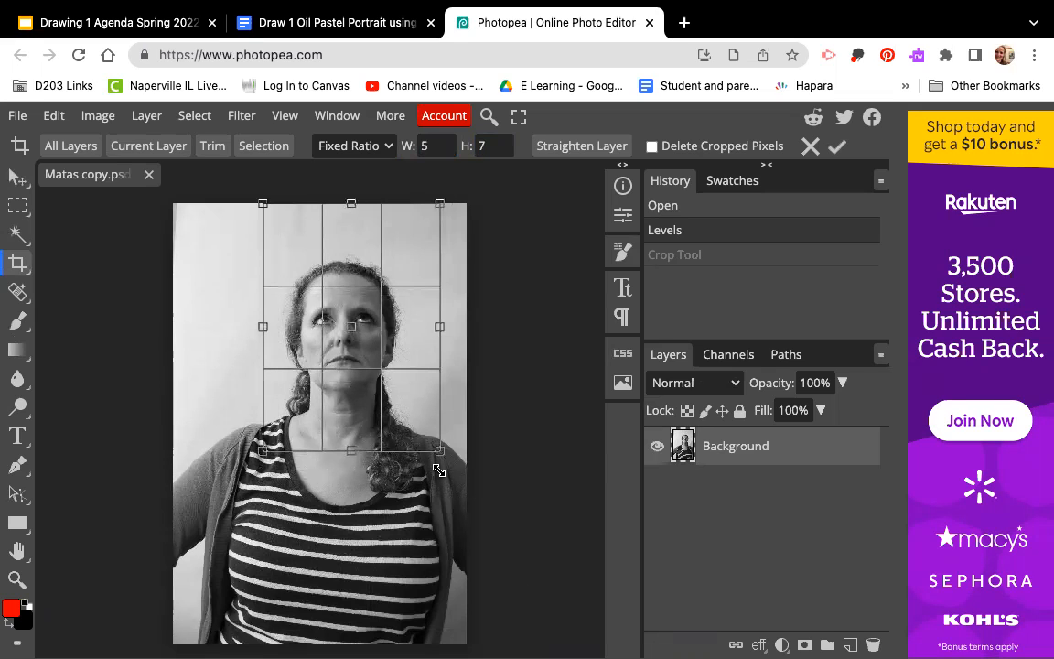
pyautogui.press('Return')
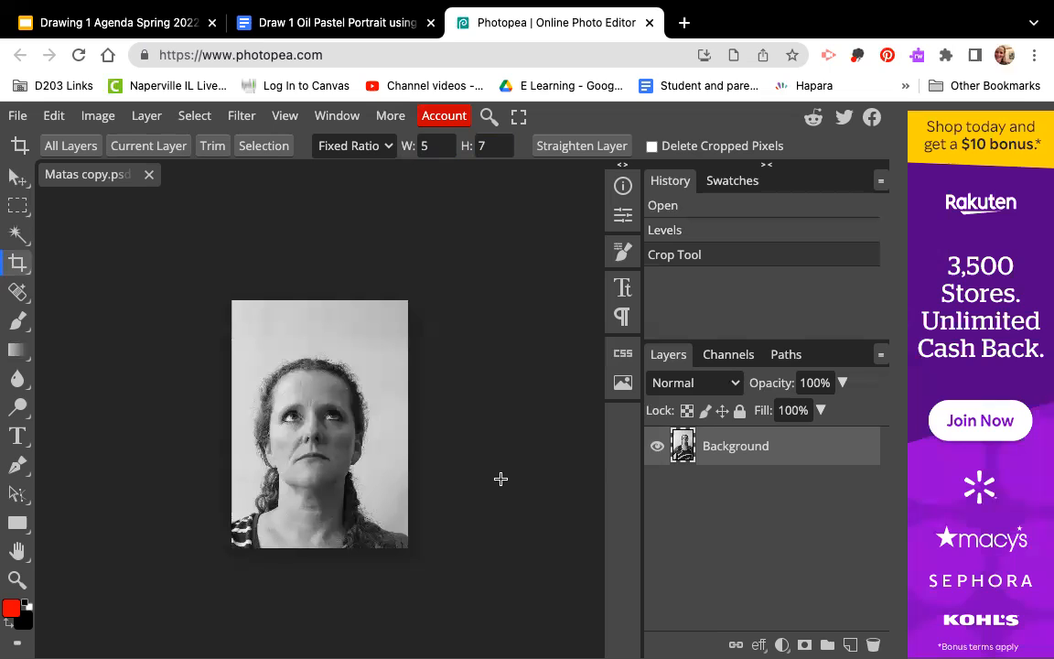
# Tighten the vertical 5:7 composition around the face with two successive crops
pyautogui.moveTo(231, 316); pyautogui.dragTo(449, 548)
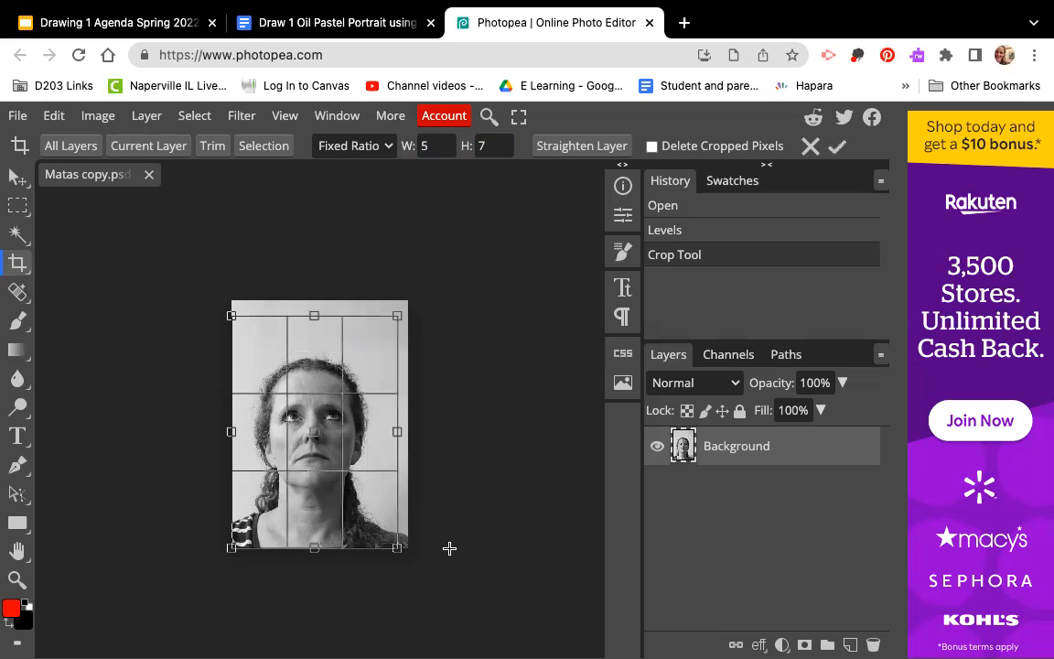
pyautogui.press('Return')
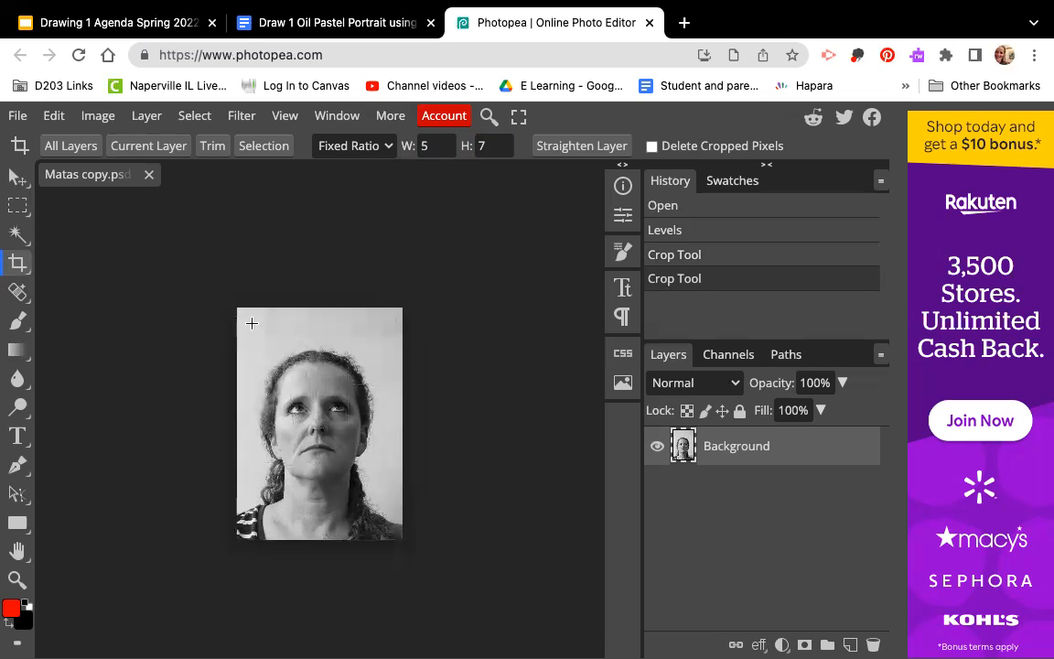
pyautogui.moveTo(254, 324); pyautogui.dragTo(438, 532)
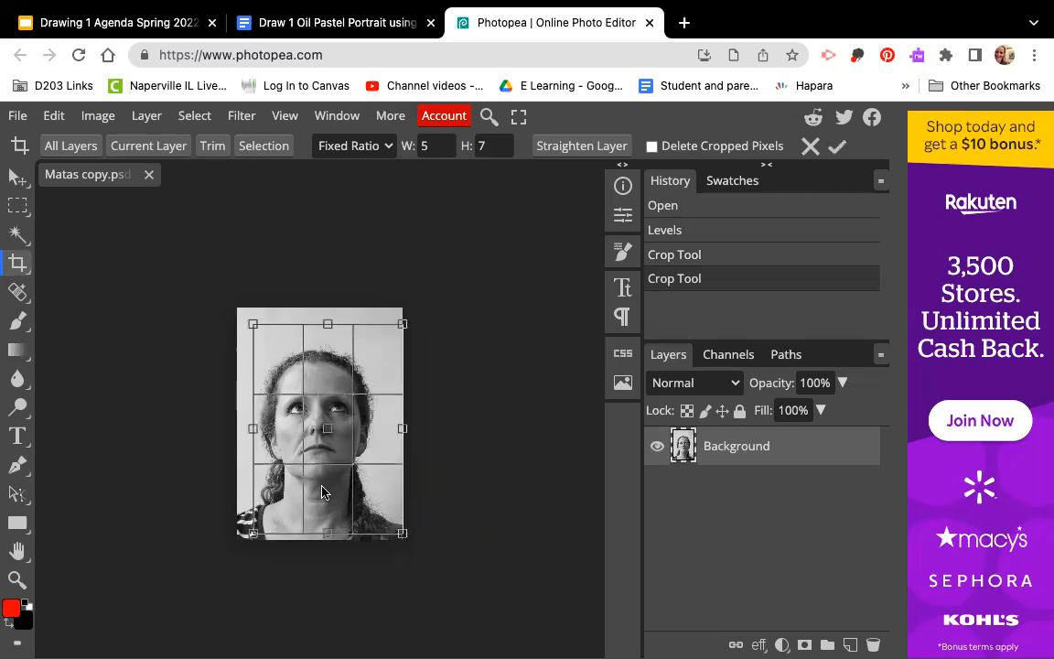
pyautogui.moveTo(321, 492); pyautogui.dragTo(321, 499)
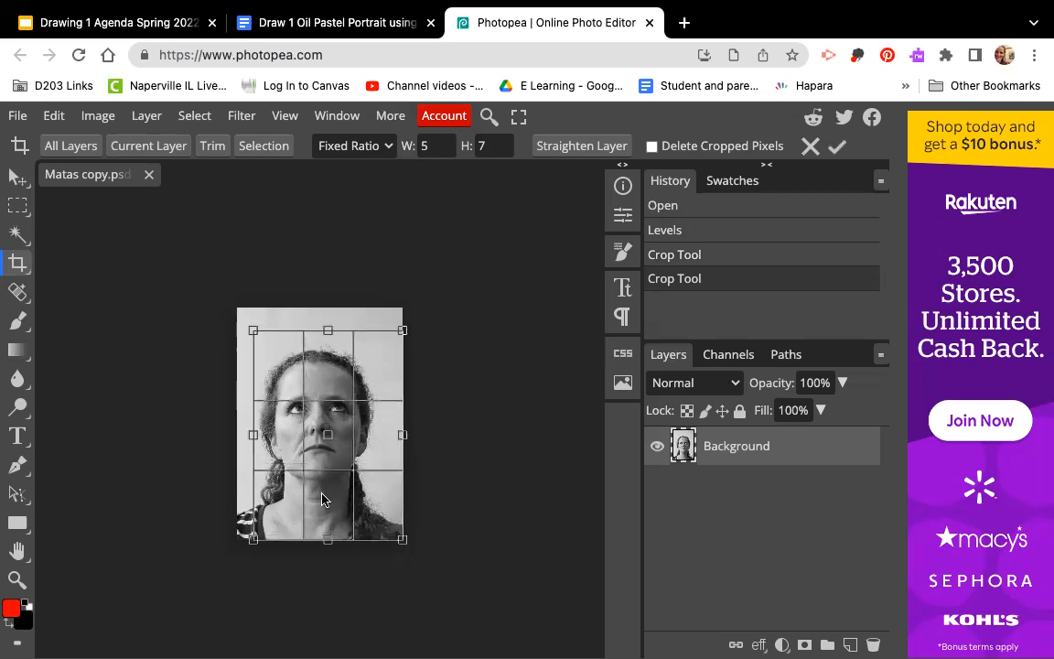
pyautogui.press('Return')
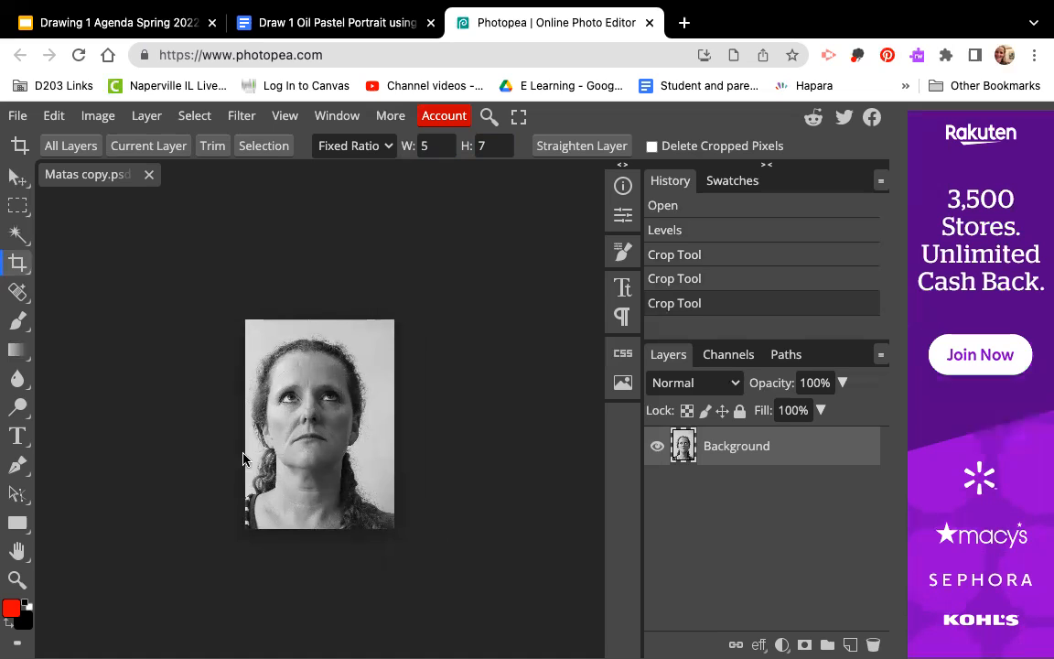
# Undo all three 5:7 crops to restore the full uncropped photo
pyautogui.click(59, 118)
pyautogui.click(77, 143)
pyautogui.click(57, 116)
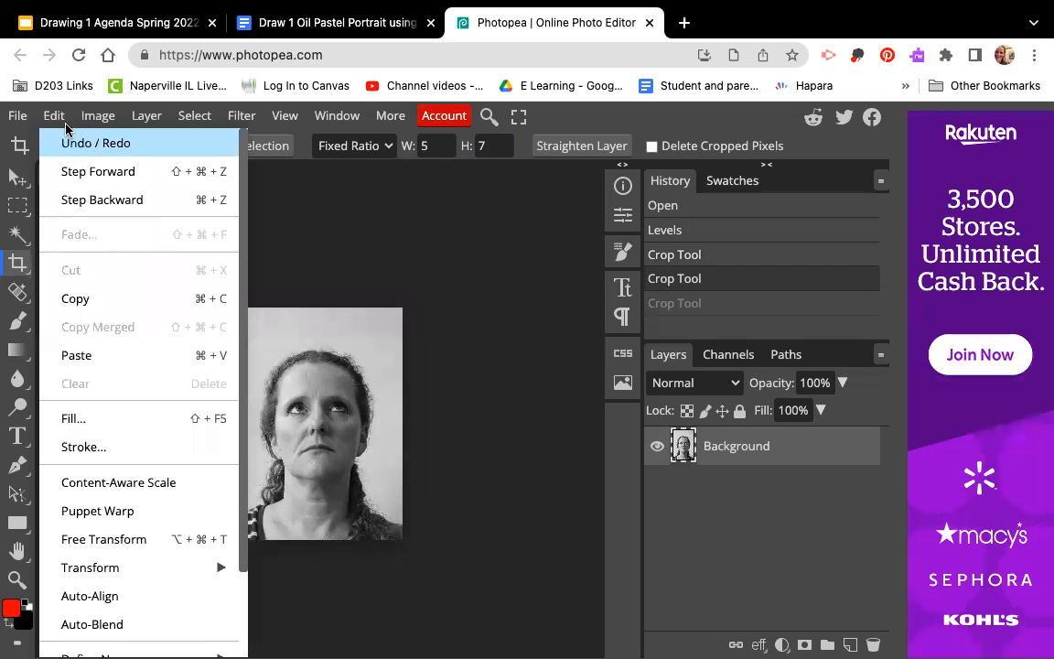
pyautogui.press('super+z')
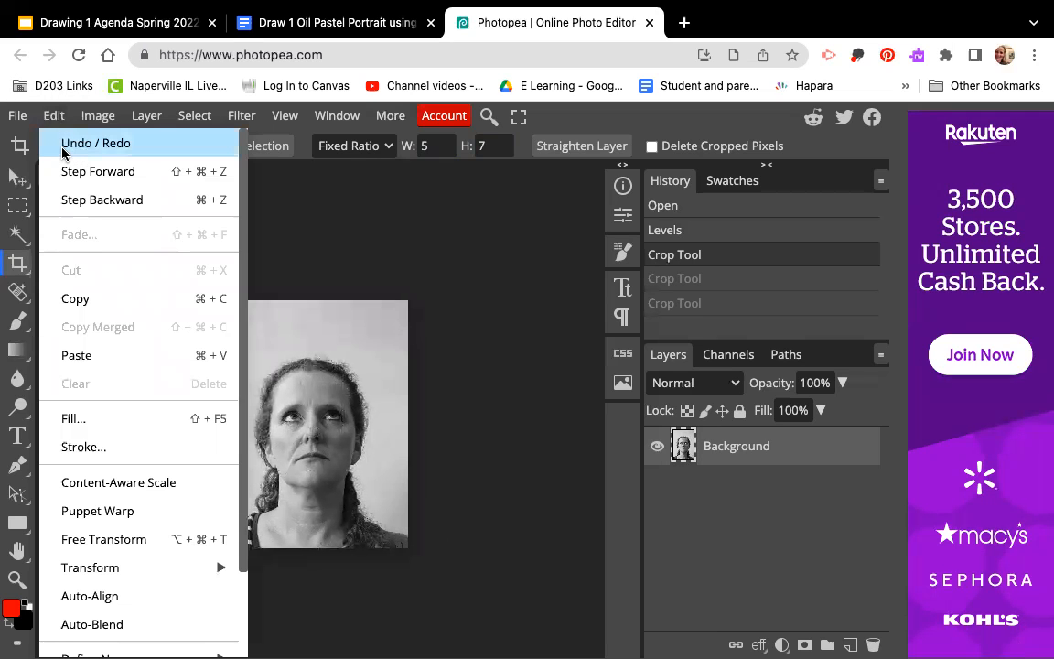
pyautogui.click(62, 152)
# Set the fixed crop ratio to width 7 and height 5 for a horizontal composition
pyautogui.click(419, 147)
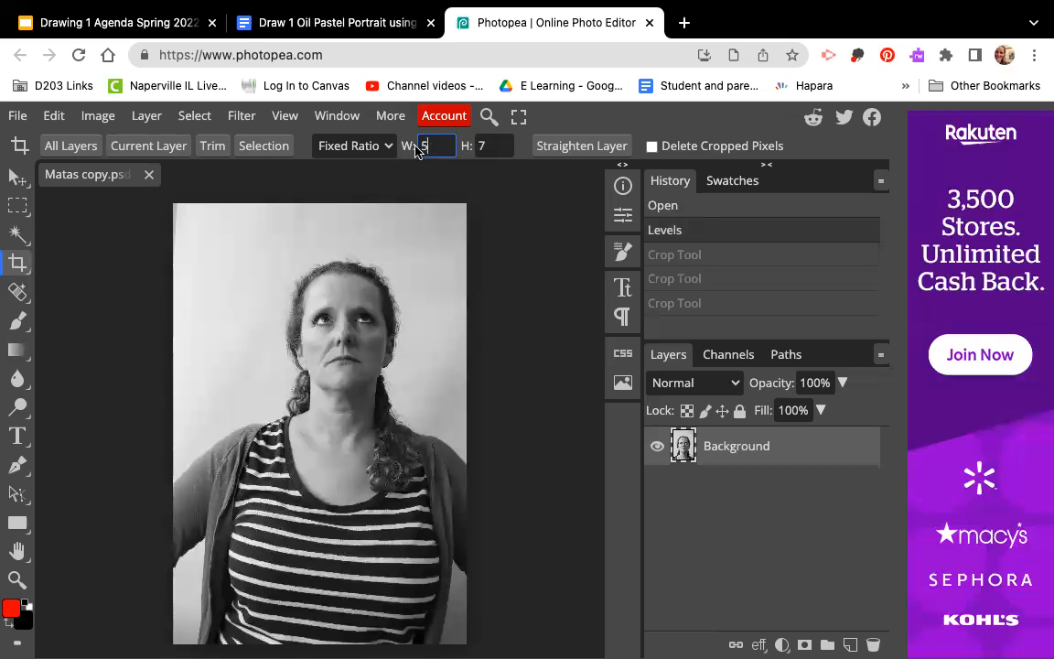
pyautogui.doubleClick(418, 146)
pyautogui.write('7')
pyautogui.click(499, 145)
pyautogui.doubleClick(483, 145)
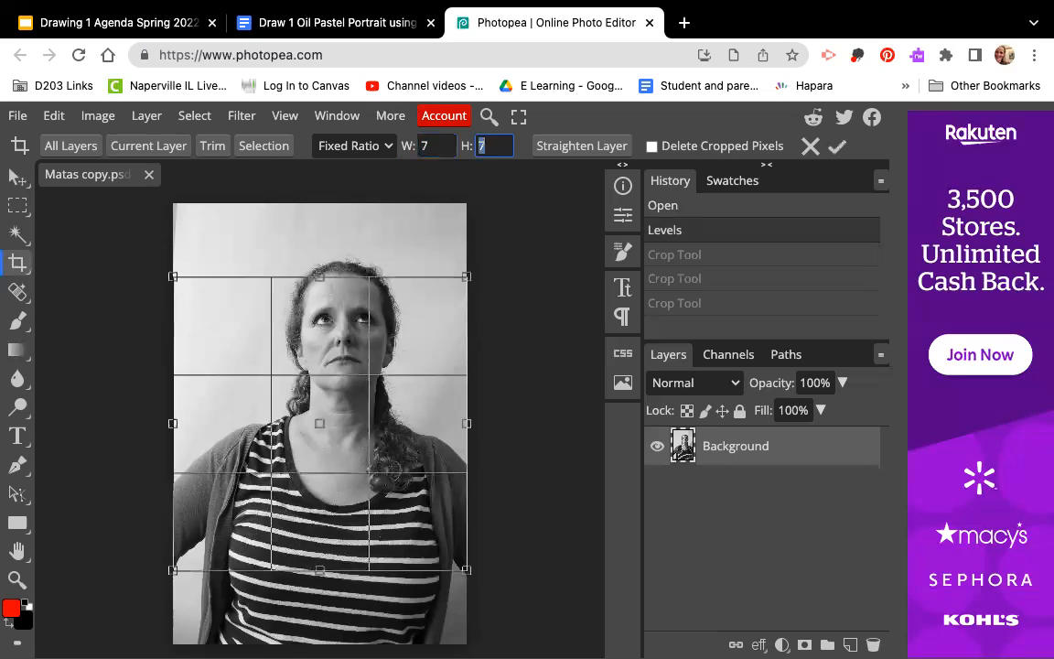
pyautogui.write('5')
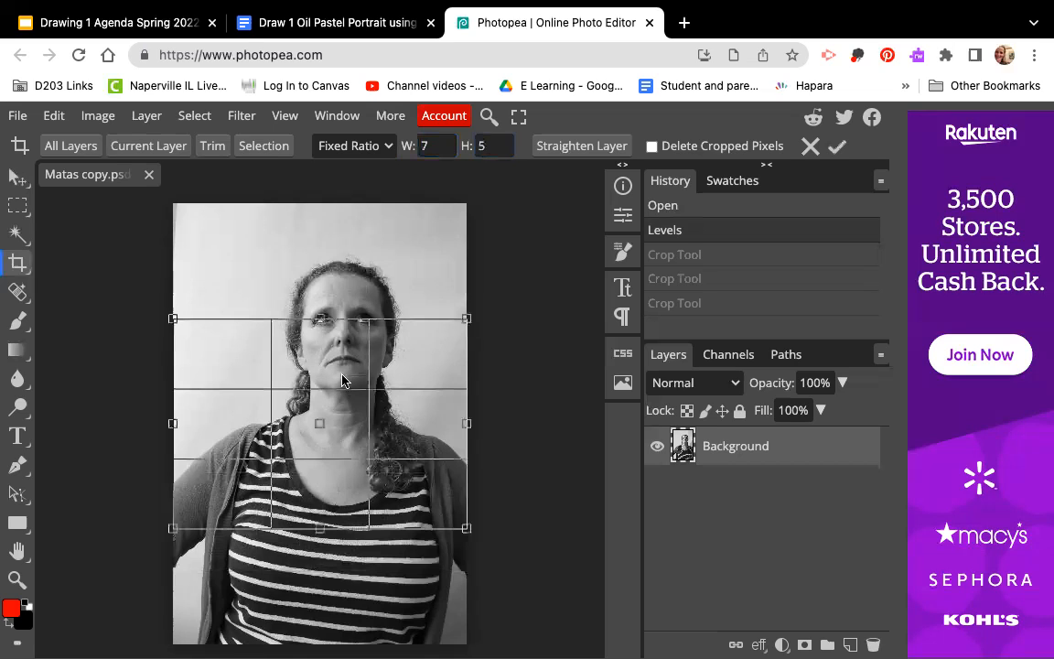
# Crop the photo to a horizontal 7:5 composition around the head and shoulders, and undo that crop
pyautogui.moveTo(345, 272); pyautogui.dragTo(343, 302)
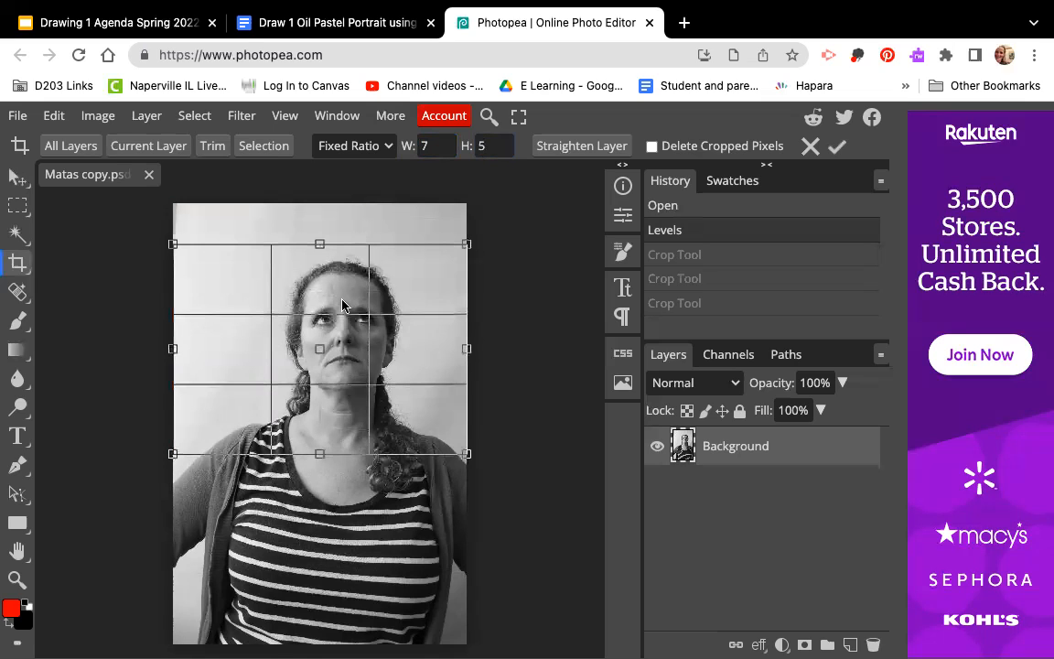
pyautogui.press('Return')
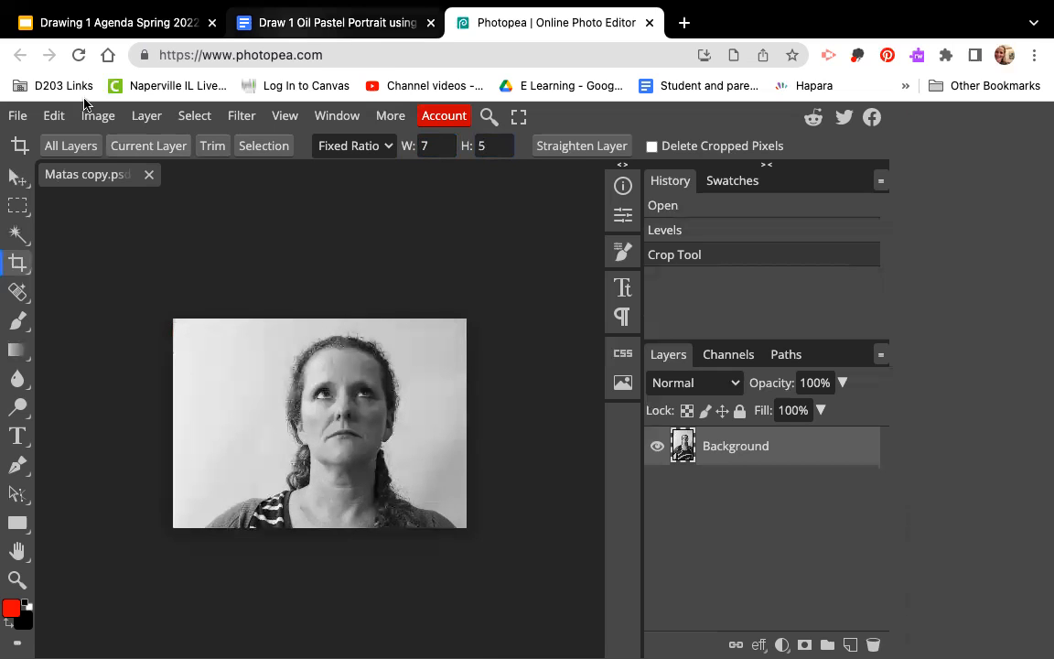
pyautogui.click(54, 116)
# Switch to the Google Docs portrait instructions and look up the panoramic crop ratios
pyautogui.click(330, 22)
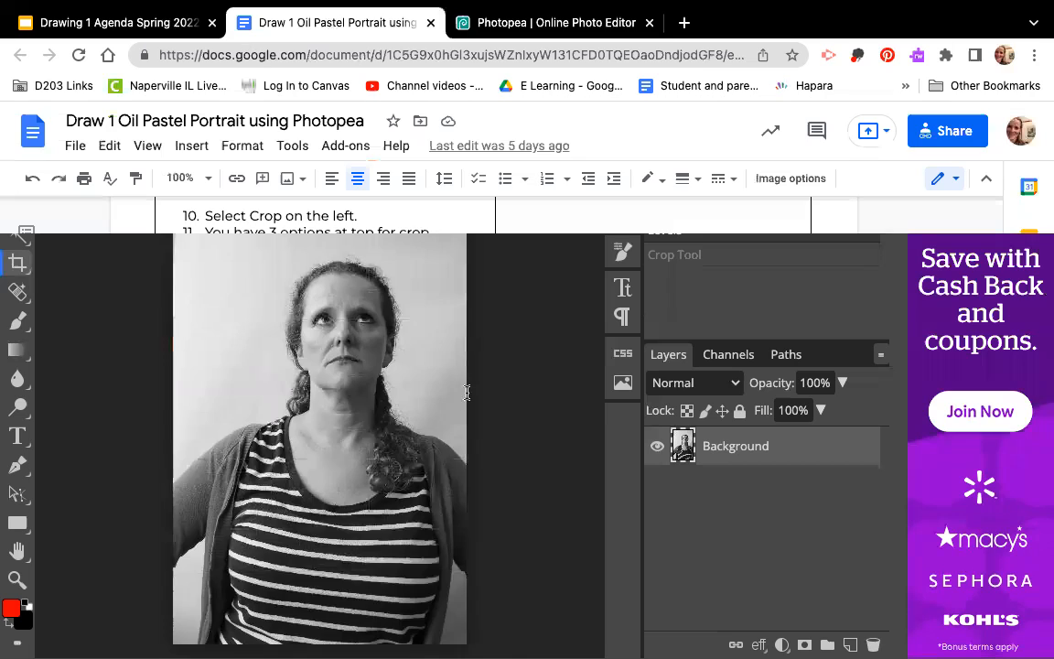
pyautogui.scroll(-5, 421, 353)
pyautogui.scroll(-1, 295, 470)
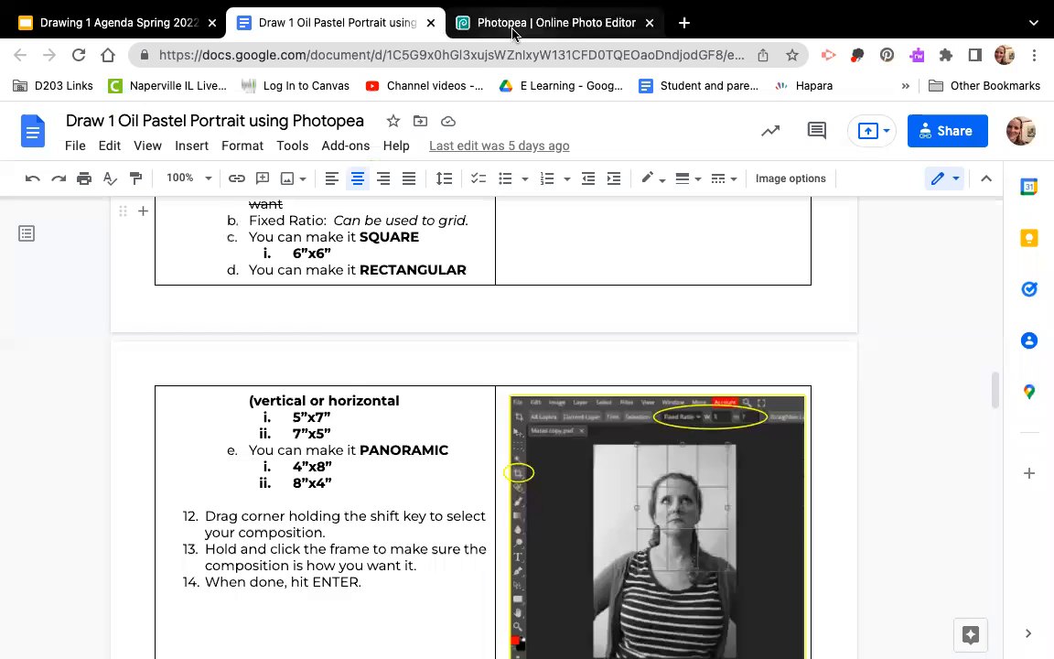
# Switch back to Photopea and set the fixed crop ratio to width 8 and height 4
pyautogui.click(466, 26)
pyautogui.doubleClick(439, 145)
pyautogui.press('BackSpace')
pyautogui.write('8')
pyautogui.doubleClick(474, 145)
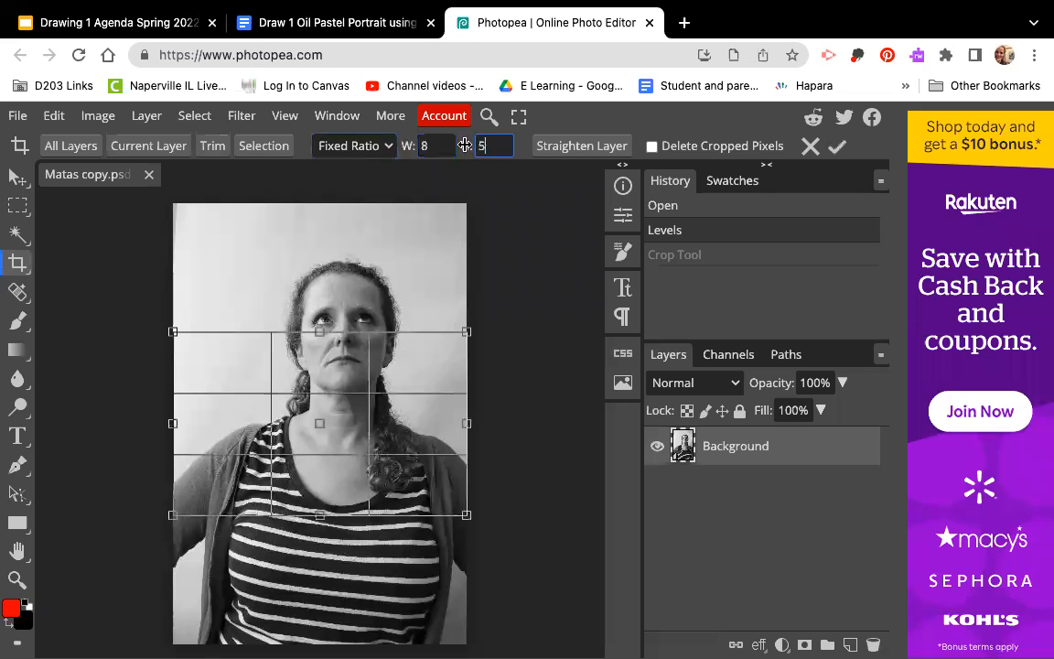
pyautogui.write('4')
pyautogui.press('Return')
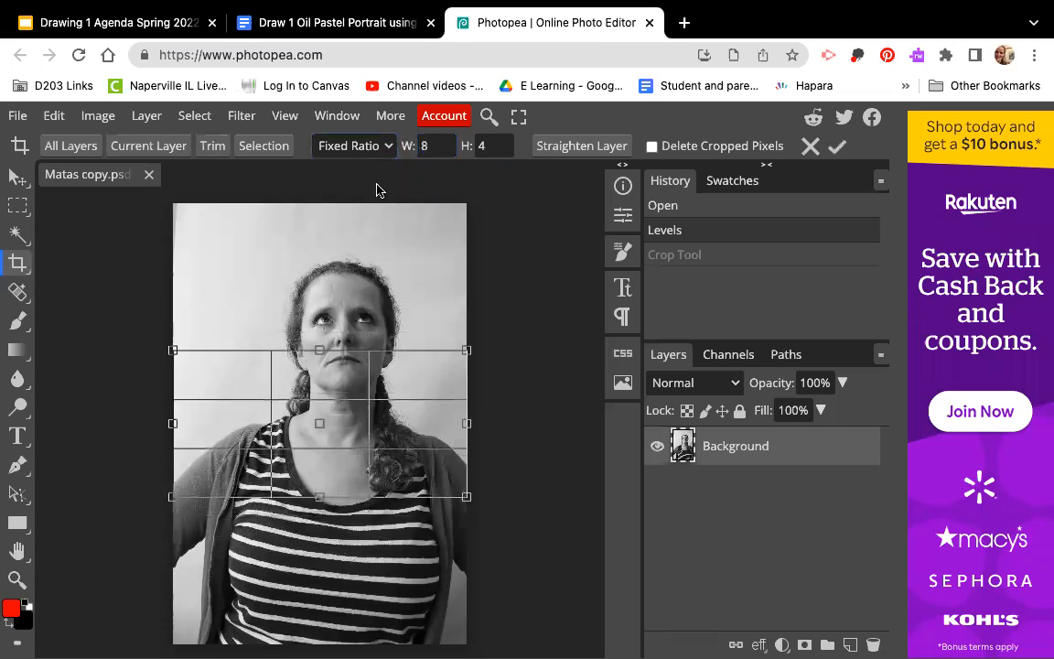
# Crop the photo to a horizontal 8:4 panorama across the face, and undo that crop
pyautogui.moveTo(349, 384); pyautogui.dragTo(348, 283)
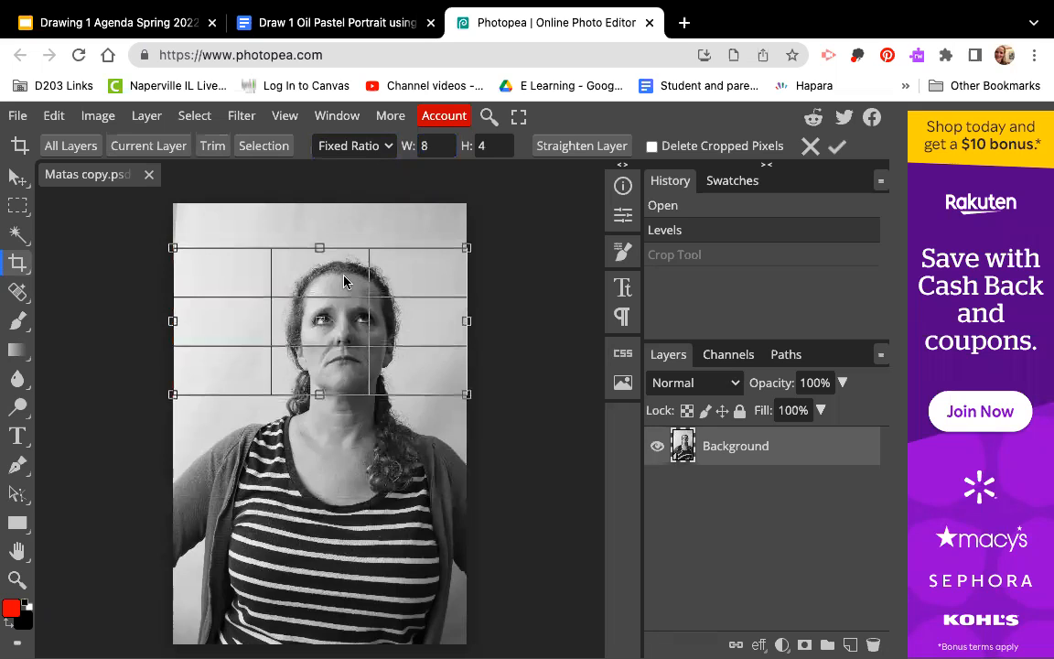
pyautogui.press('Return')
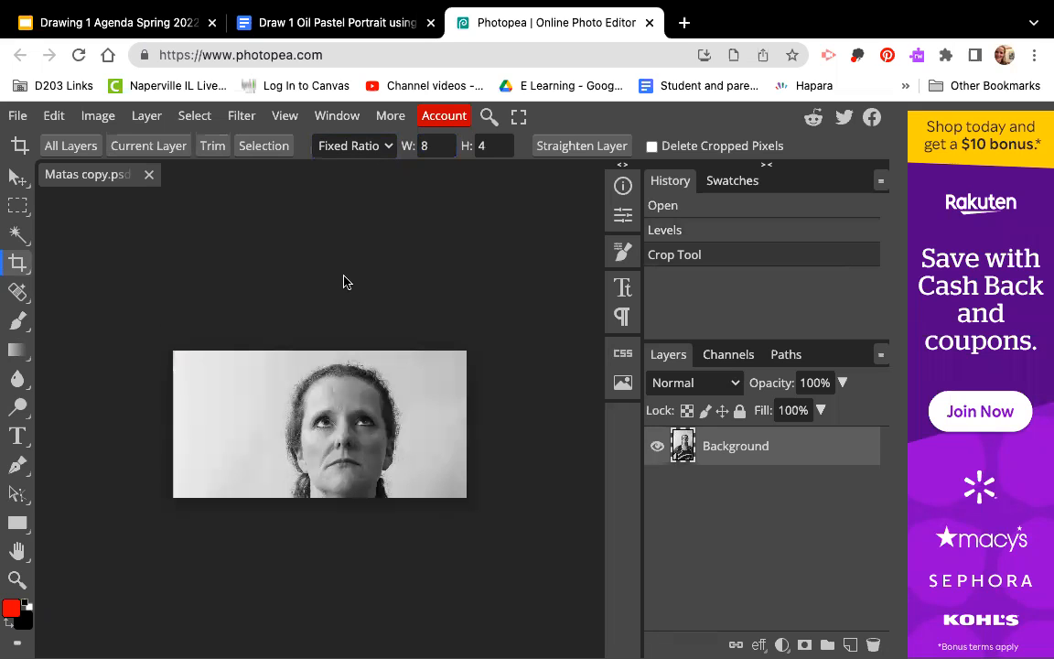
pyautogui.hotkey('ctrl', 'z')
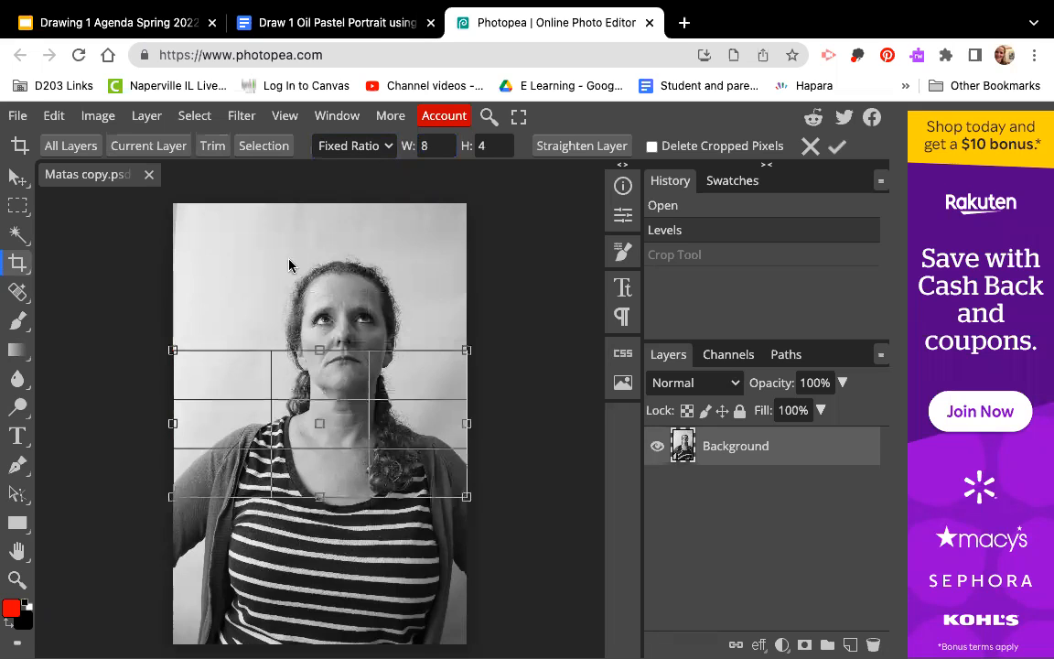
# Set the fixed ratio to width 4 and height 8 and crop the photo to that full-height vertical panorama
pyautogui.doubleClick(423, 145)
pyautogui.write('4')
pyautogui.click(486, 147)
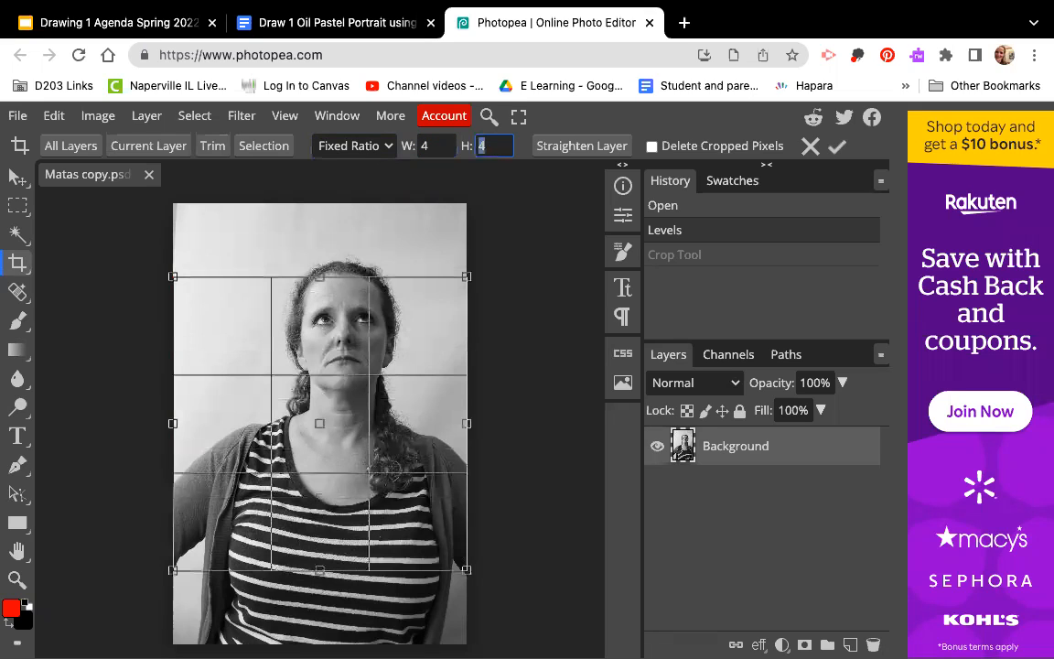
pyautogui.write('8')
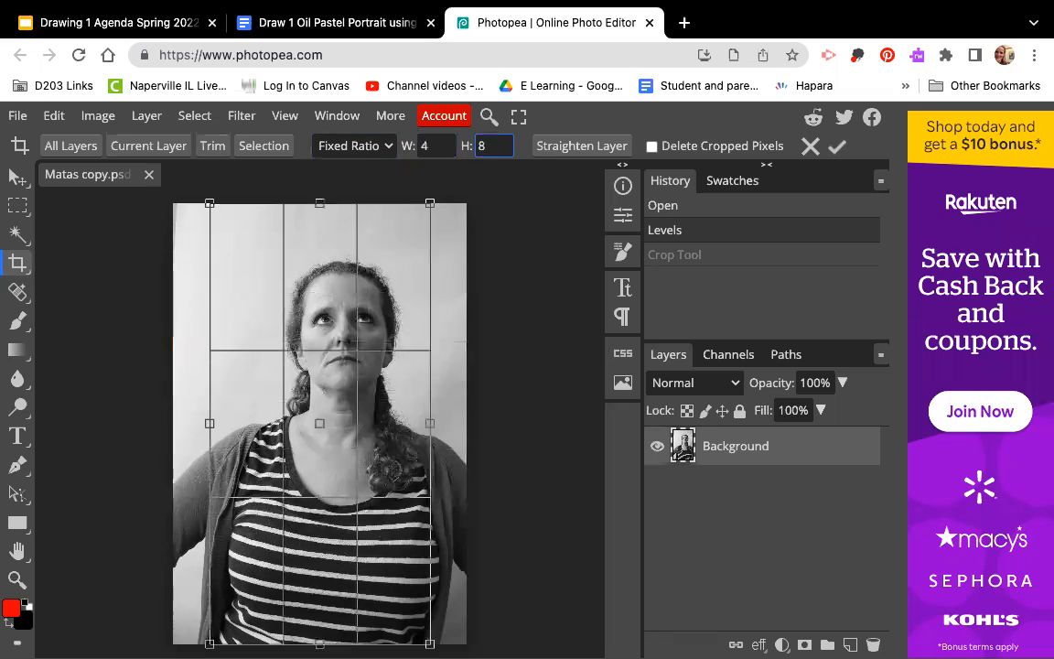
pyautogui.press('Return')
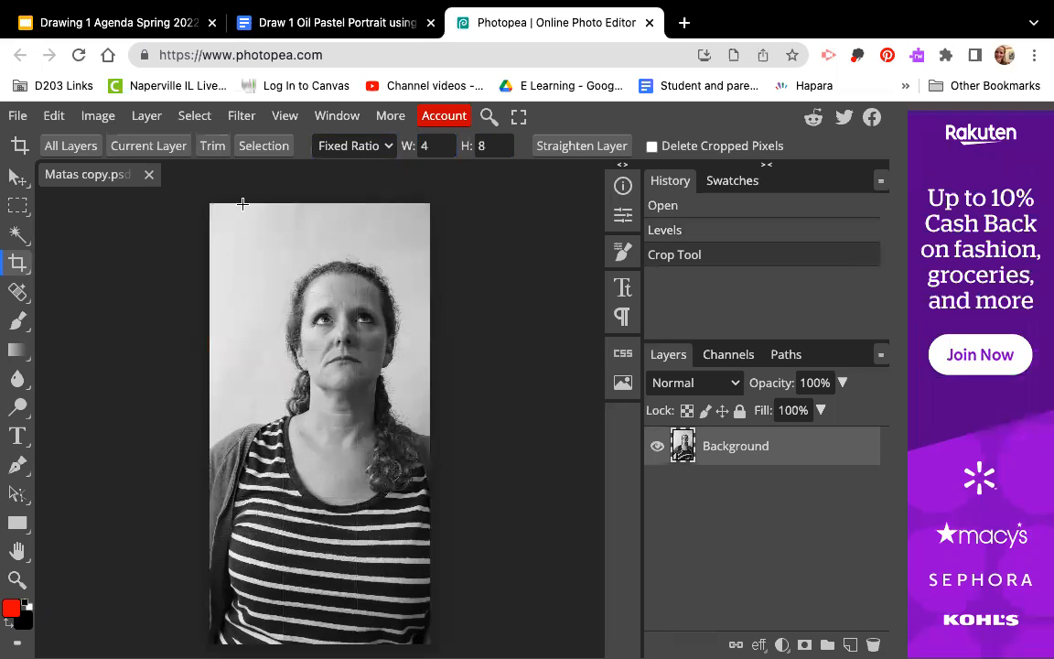
# Crop the vertical 4:8 panorama more tightly around the head and neck, and undo that second crop
pyautogui.moveTo(393, 365); pyautogui.dragTo(479, 495)
pyautogui.moveTo(482, 517)
pyautogui.mouseDown()
pyautogui.moveTo(314, 407)
pyautogui.moveTo(327, 371)
pyautogui.mouseUp()
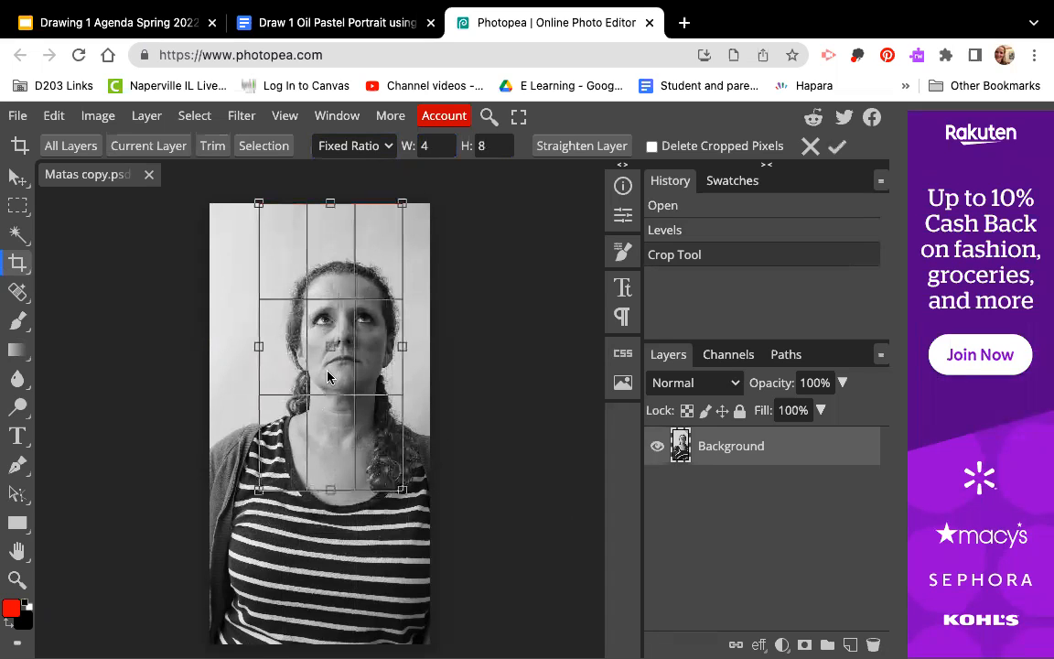
pyautogui.press('Return')
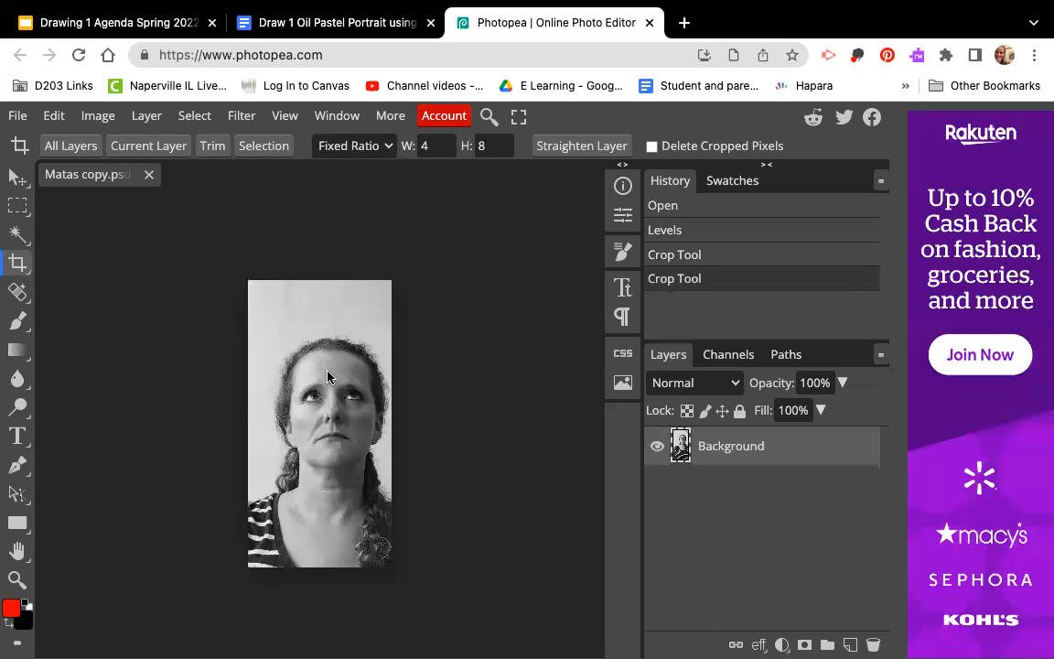
pyautogui.click(50, 116)
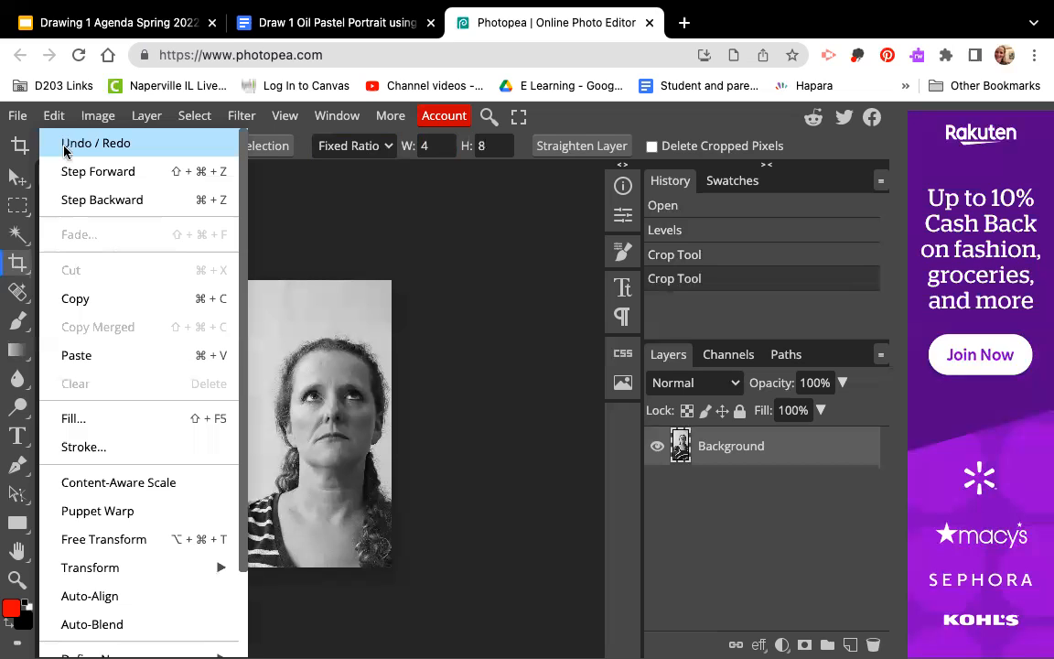
pyautogui.click(64, 149)
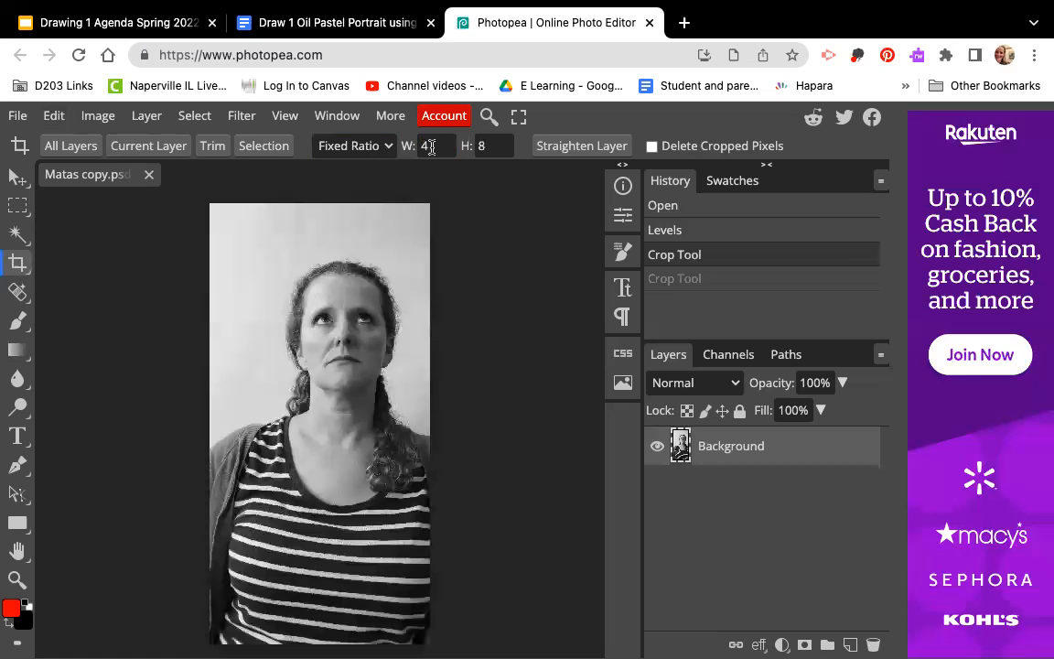
# Set the fixed crop ratio to width 5 and height 7
pyautogui.moveTo(428, 147); pyautogui.dragTo(396, 149)
pyautogui.write('5')
pyautogui.click(473, 151)
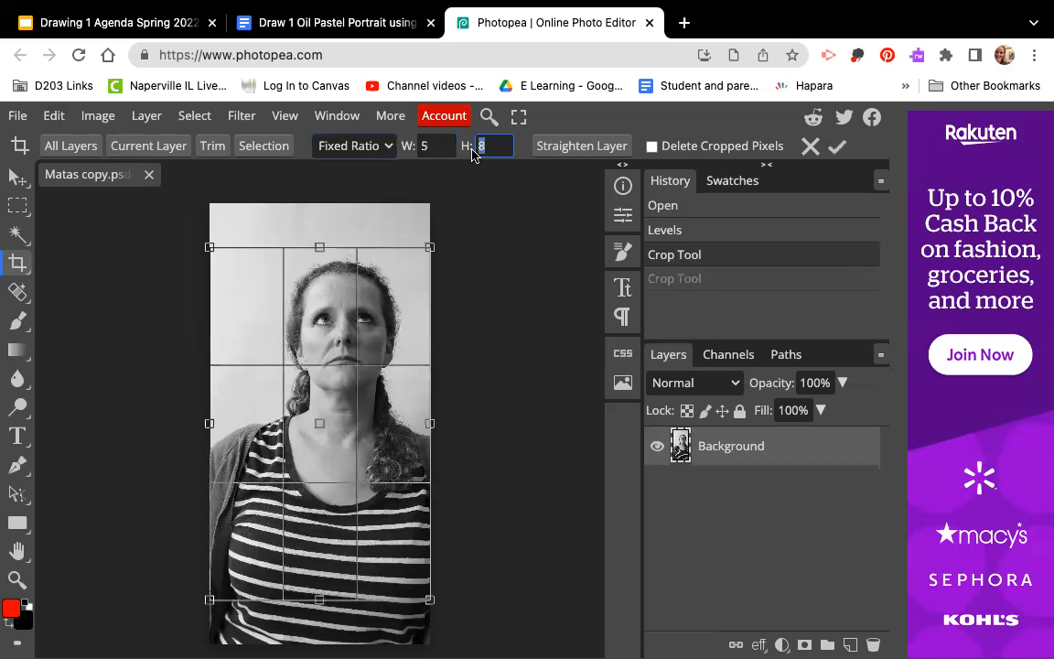
pyautogui.write('7')
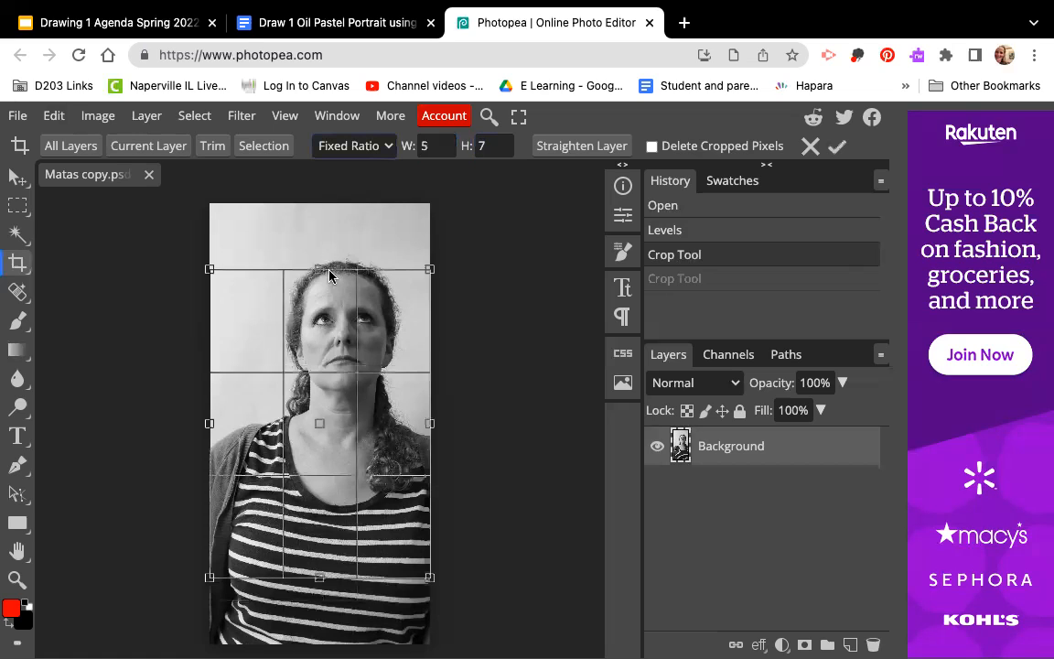
# Crop the photo to a vertical 5:7 composition of the head and shoulders, starting at the photo's upper edge
pyautogui.moveTo(299, 234); pyautogui.dragTo(299, 167)
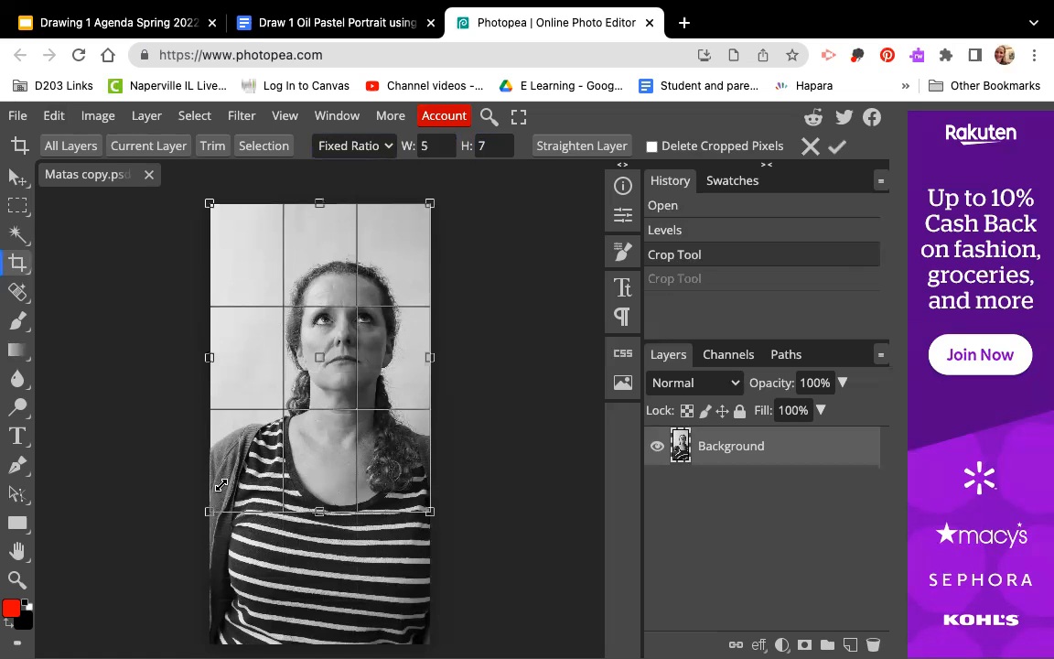
pyautogui.moveTo(222, 485); pyautogui.dragTo(261, 438)
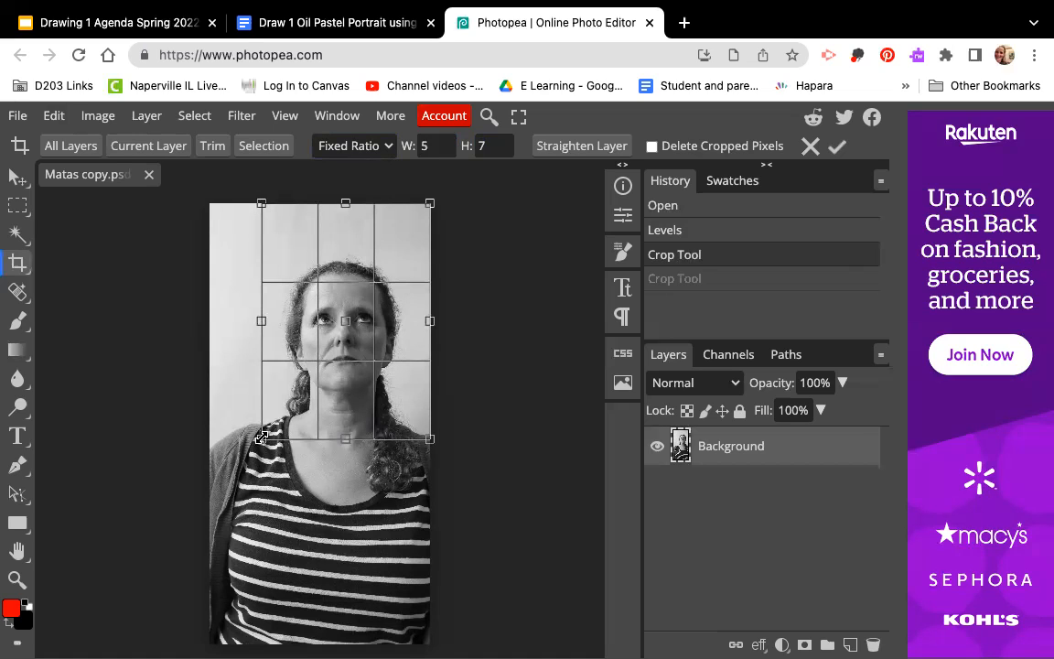
pyautogui.moveTo(260, 438); pyautogui.dragTo(224, 494)
pyautogui.moveTo(322, 438); pyautogui.dragTo(321, 437)
pyautogui.press('Return')
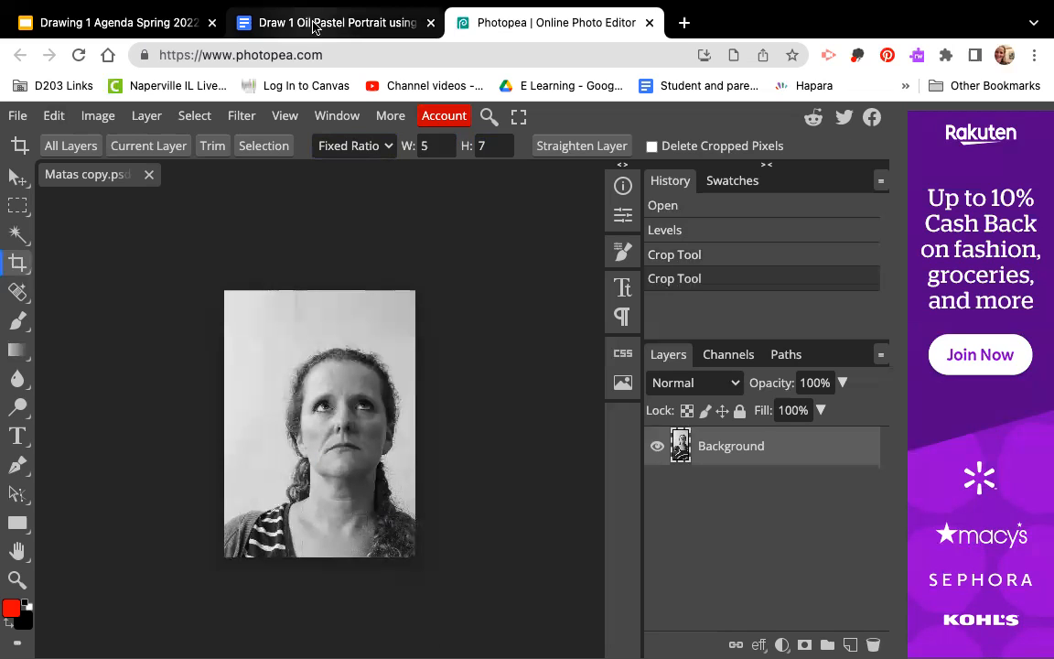
# Review the Google Docs instructions from the crop examples down to the mandatory Image Size steps
pyautogui.click(286, 24)
pyautogui.scroll(-2, 325, 578)
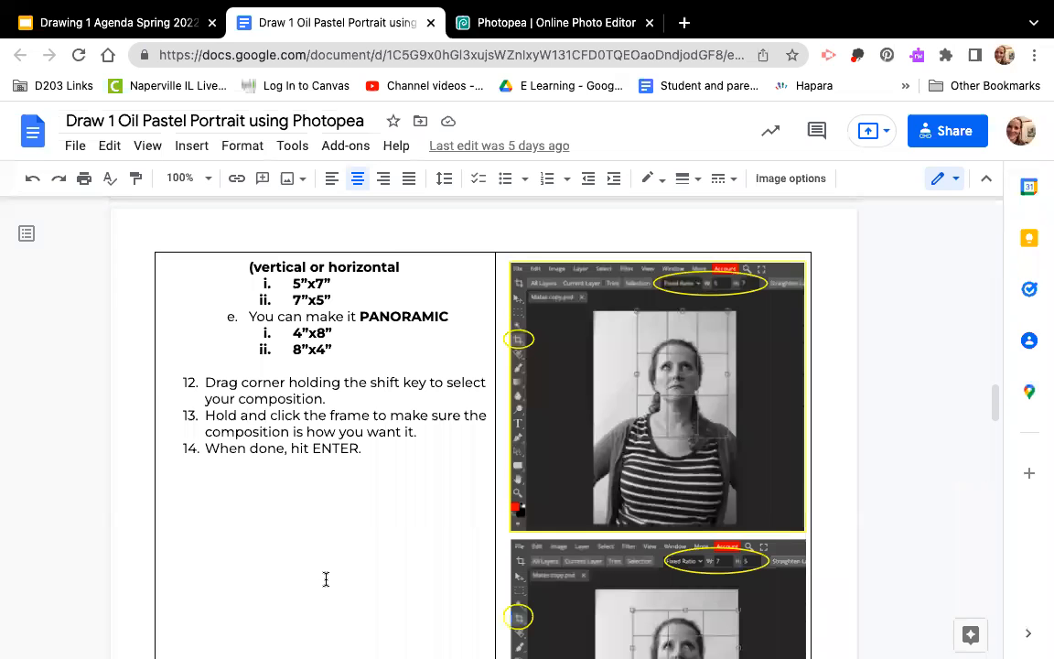
pyautogui.scroll(-3, 325, 578)
pyautogui.click(549, 22)
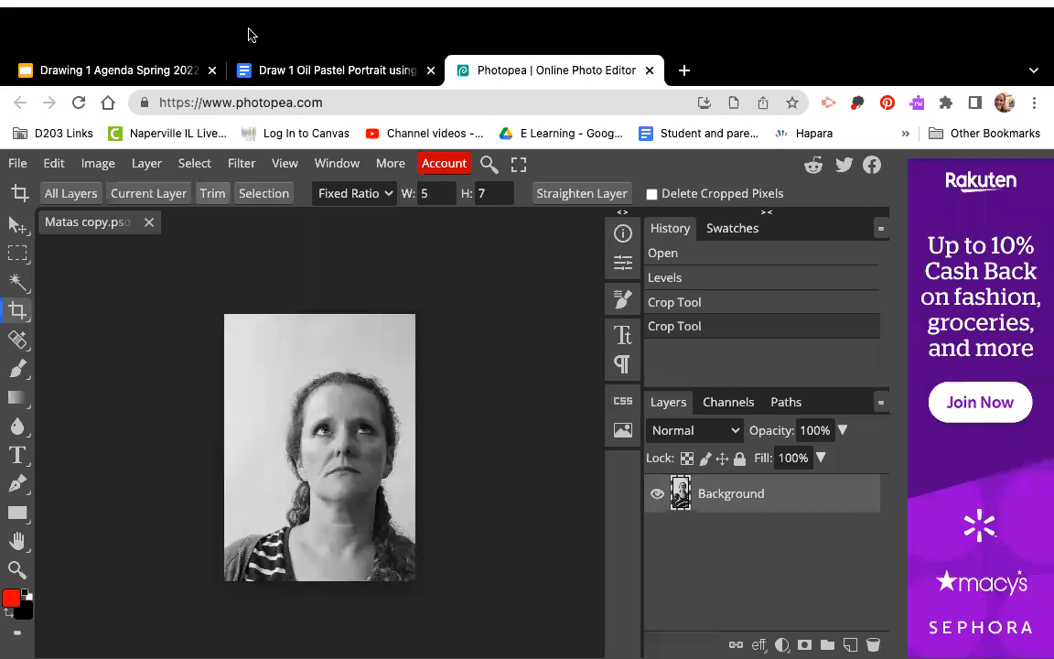
pyautogui.click(279, 70)
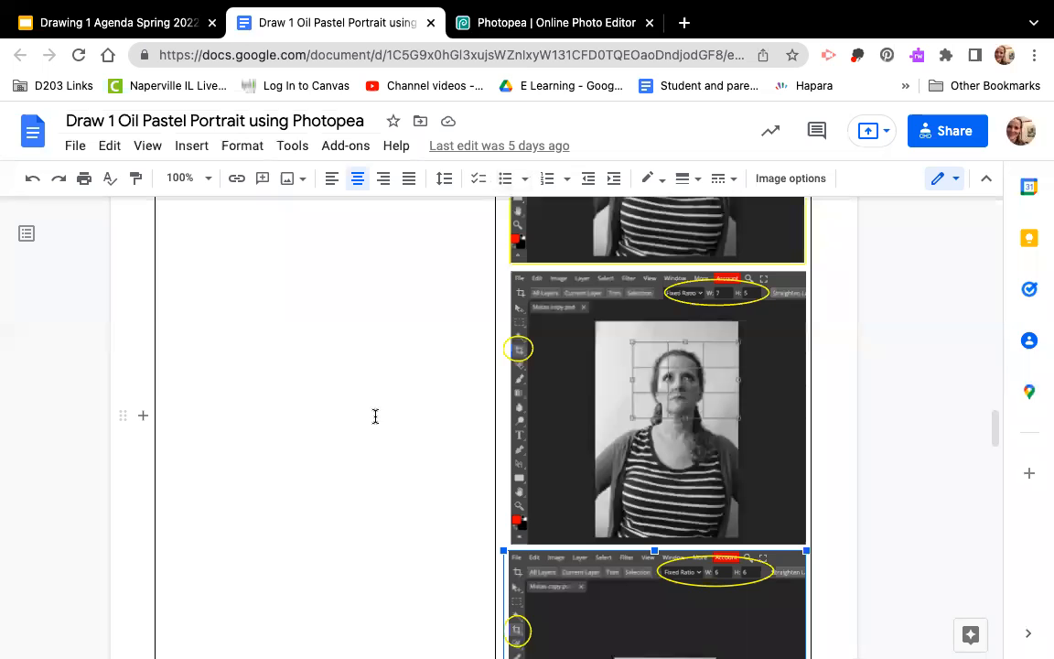
pyautogui.scroll(-5, 375, 416)
pyautogui.scroll(-3, 375, 416)
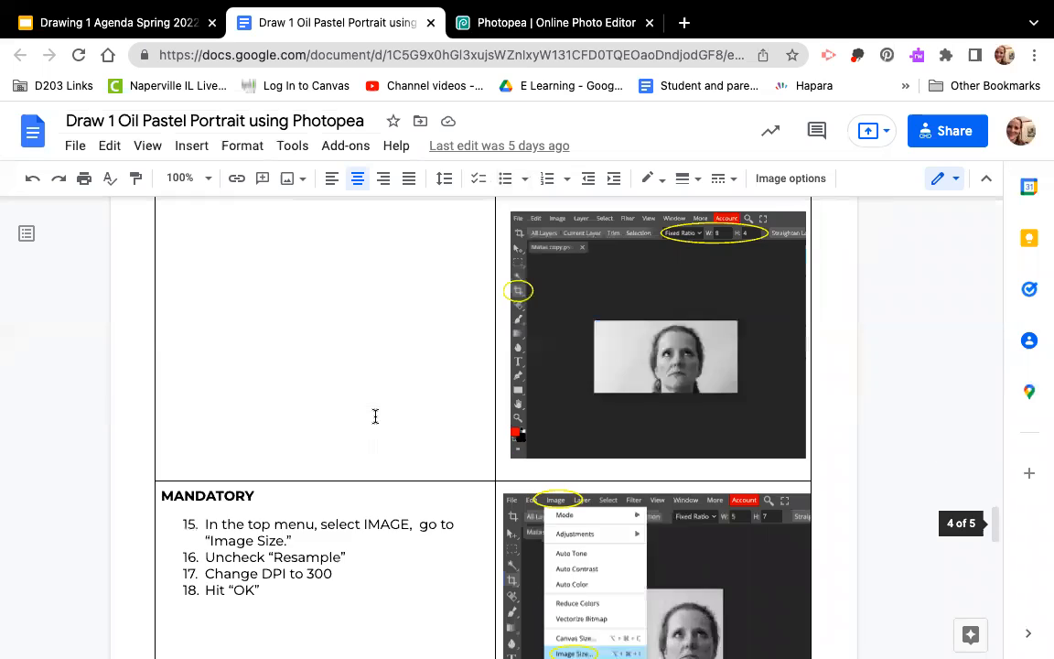
pyautogui.scroll(-3, 375, 416)
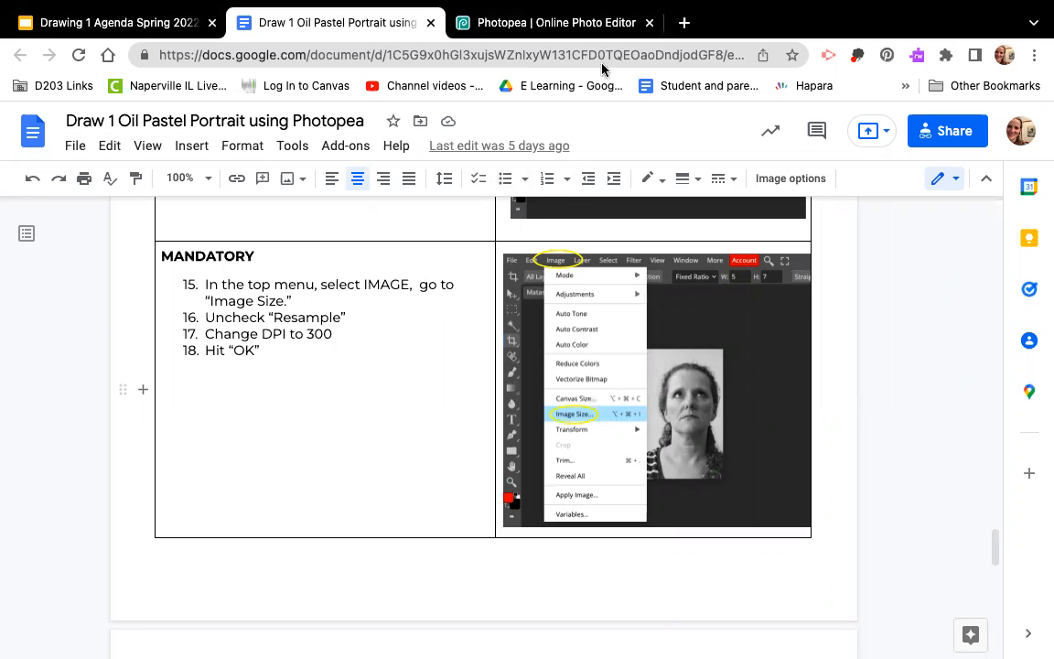
# Change the cropped portrait's image size in Photopea to 300 DPI with Resample turned off
pyautogui.click(574, 23)
pyautogui.click(99, 116)
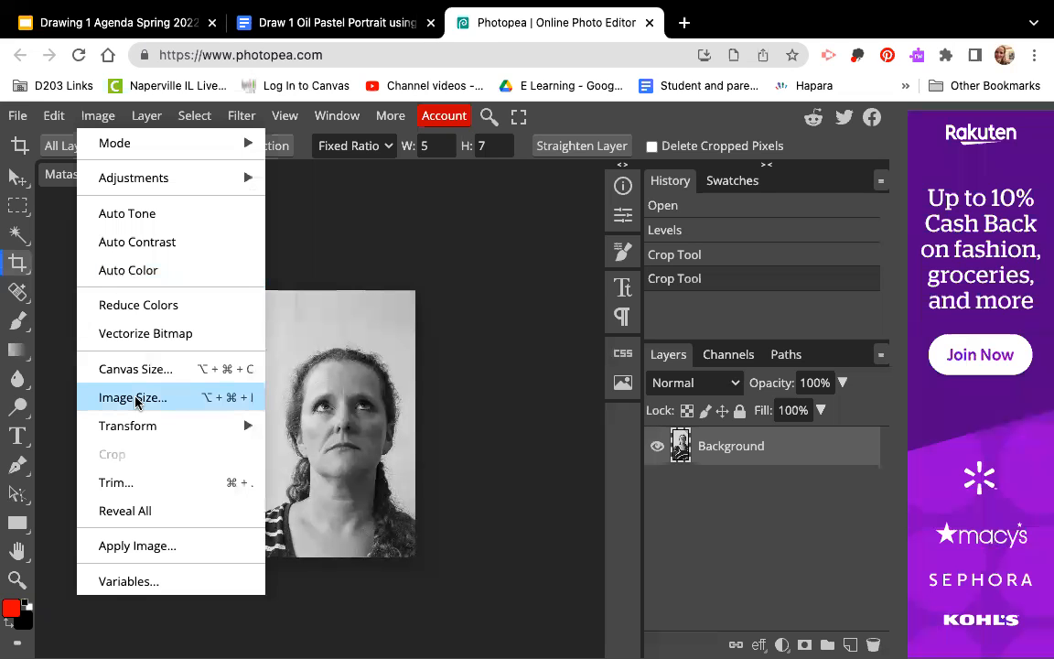
pyautogui.click(136, 399)
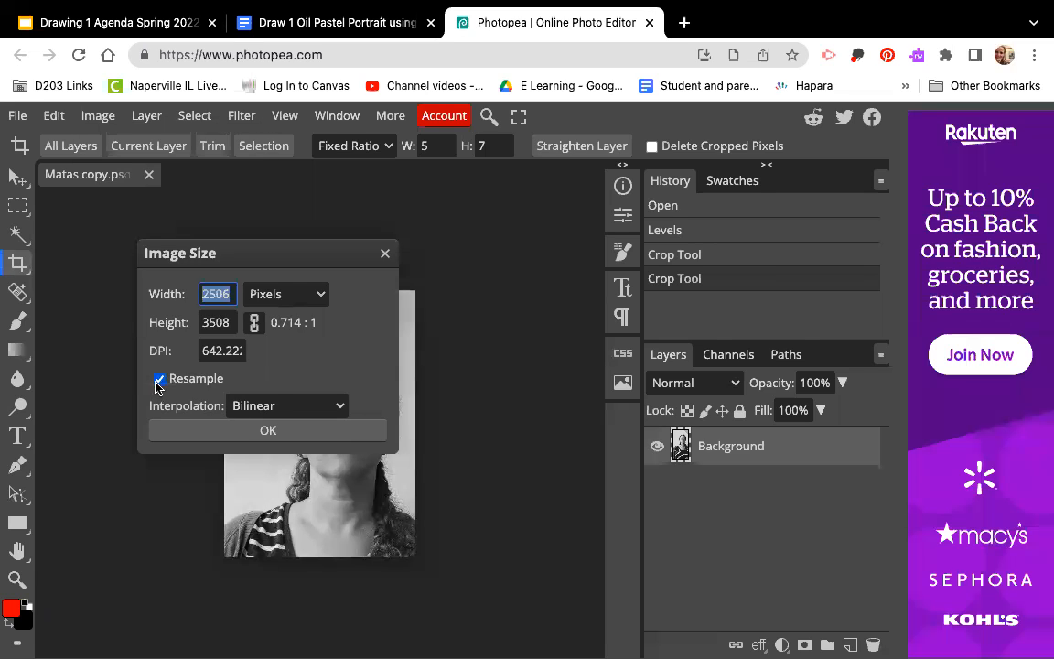
pyautogui.click(202, 351)
pyautogui.moveTo(202, 352); pyautogui.dragTo(303, 363)
pyautogui.write('300')
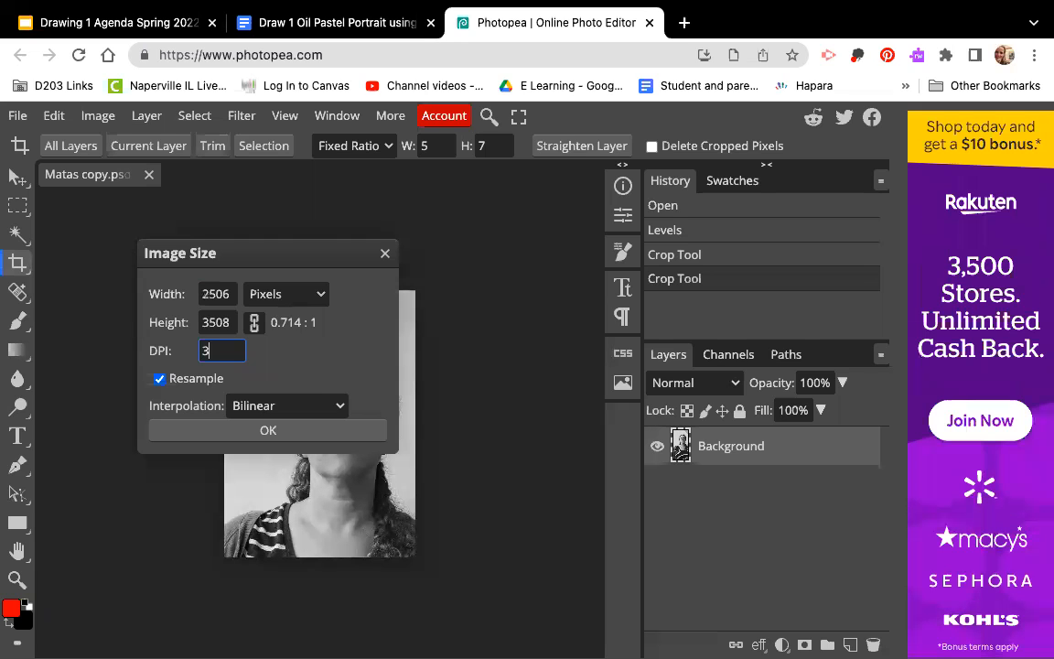
pyautogui.click(172, 383)
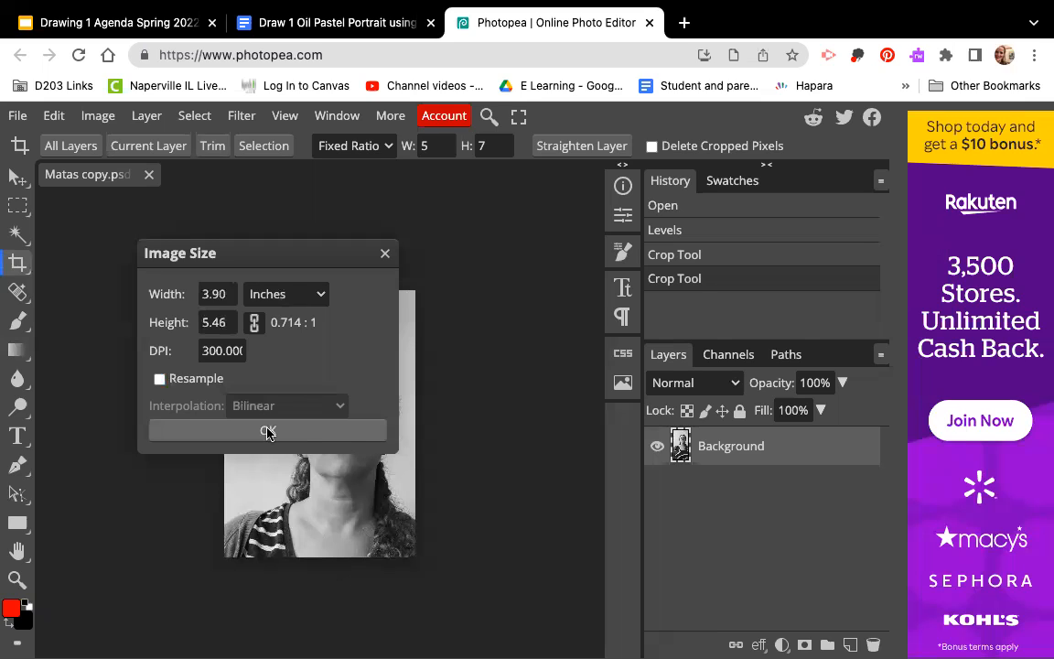
pyautogui.click(268, 431)
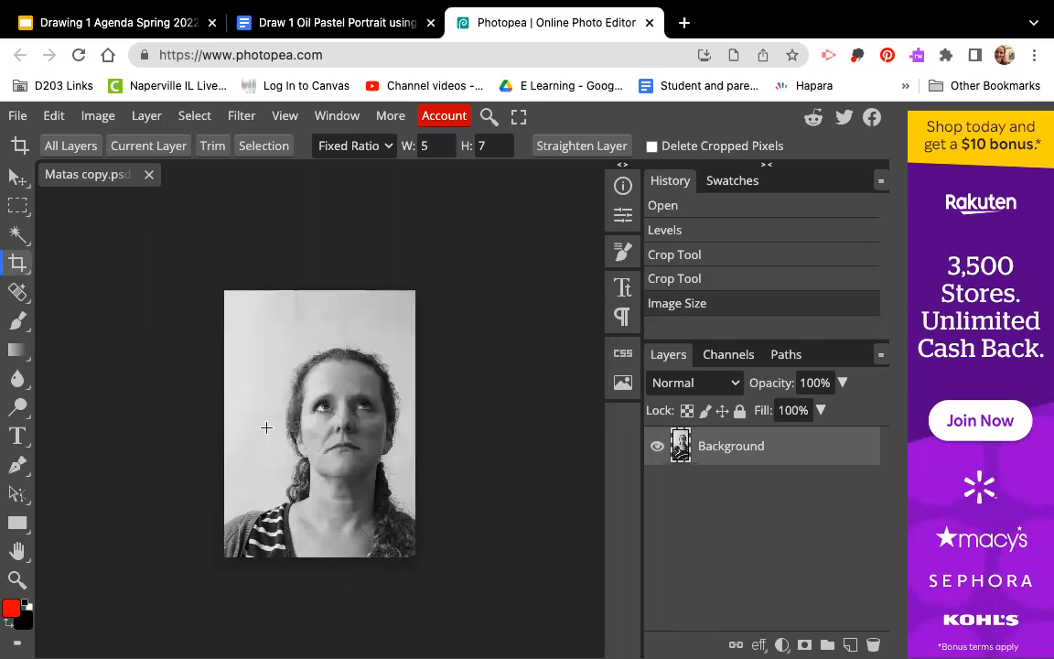
# Read the remaining mandatory instructions in Google Docs on exporting, uploading, submitting and printing the cropped portrait
pyautogui.click(398, 11)
pyautogui.scroll(-2, 335, 373)
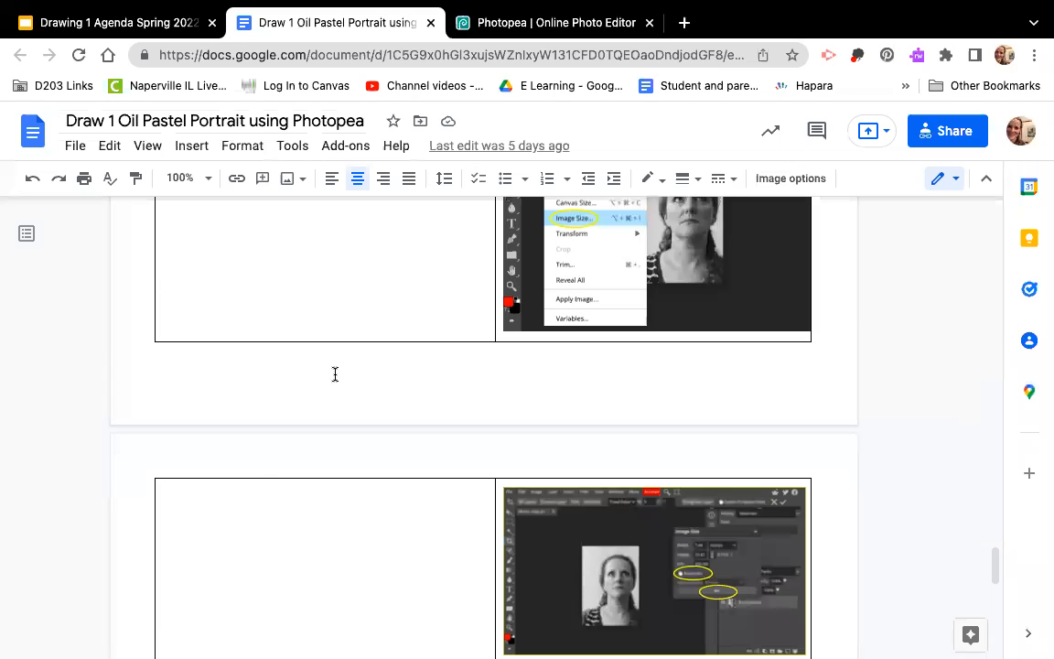
pyautogui.scroll(-3, 335, 373)
pyautogui.scroll(-2, 335, 373)
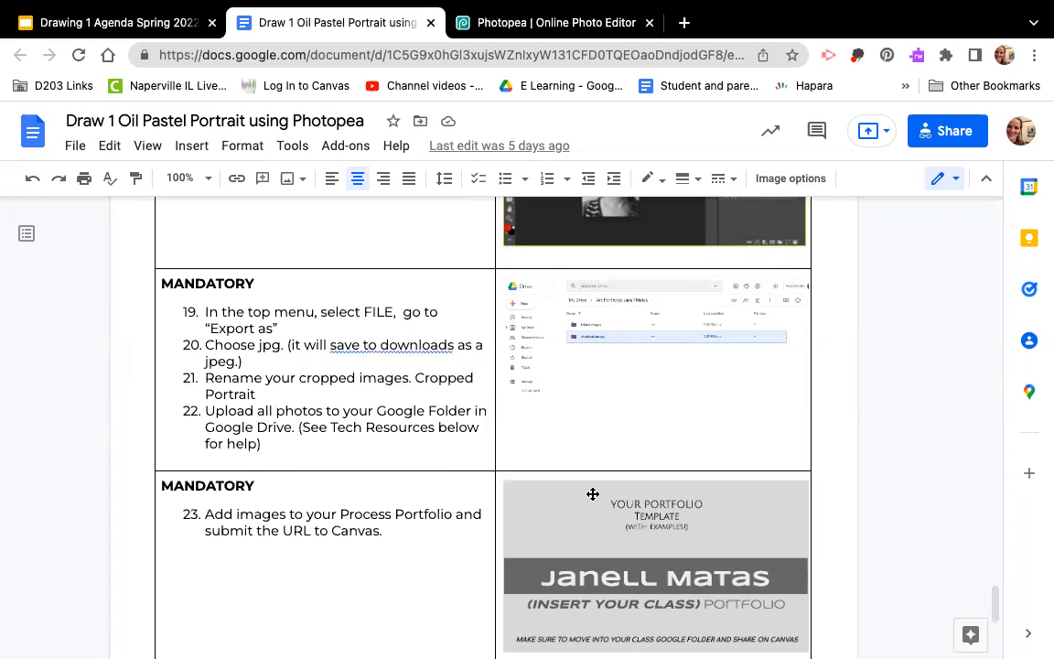
pyautogui.scroll(-2, 593, 494)
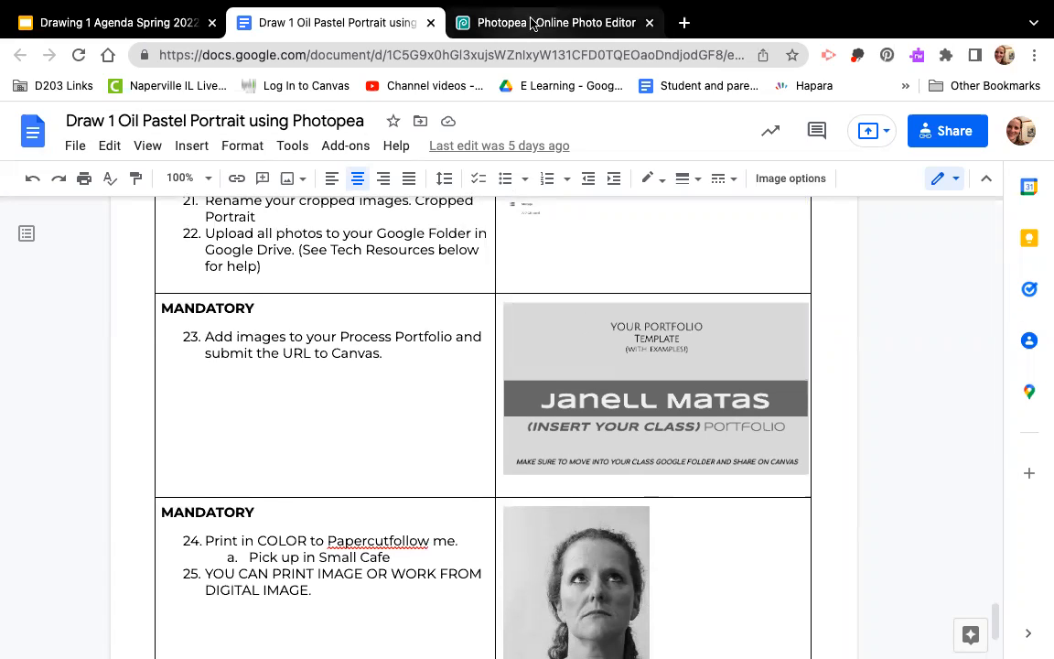
pyautogui.scroll(2, 304, 424)
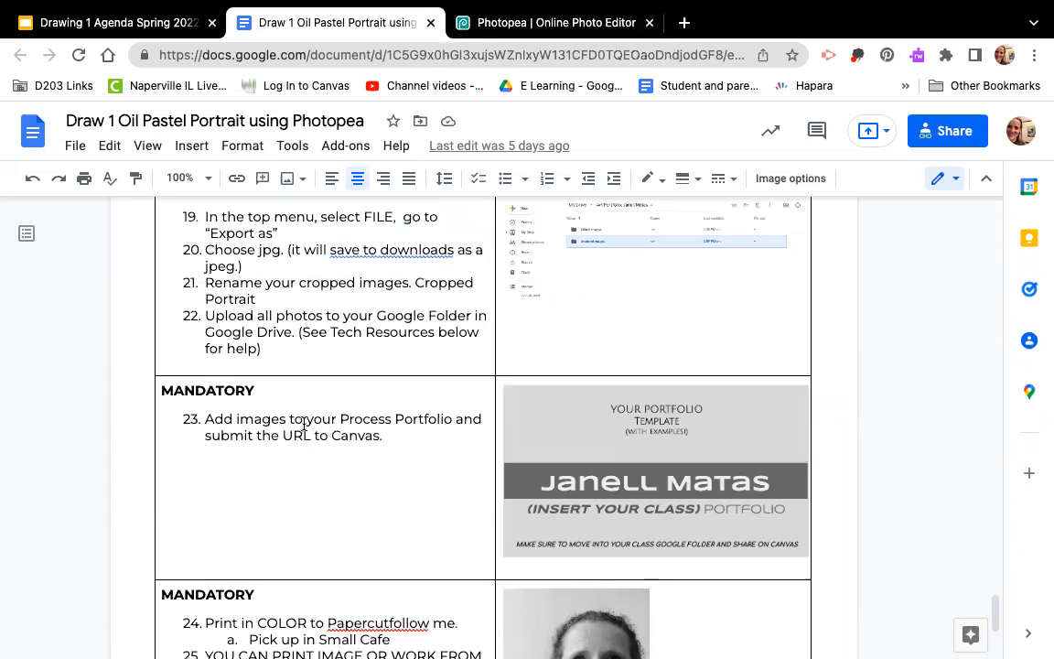
# Switch to Photopea and set up a JPG export of the cropped portrait at 100% quality
pyautogui.scroll(3, 304, 424)
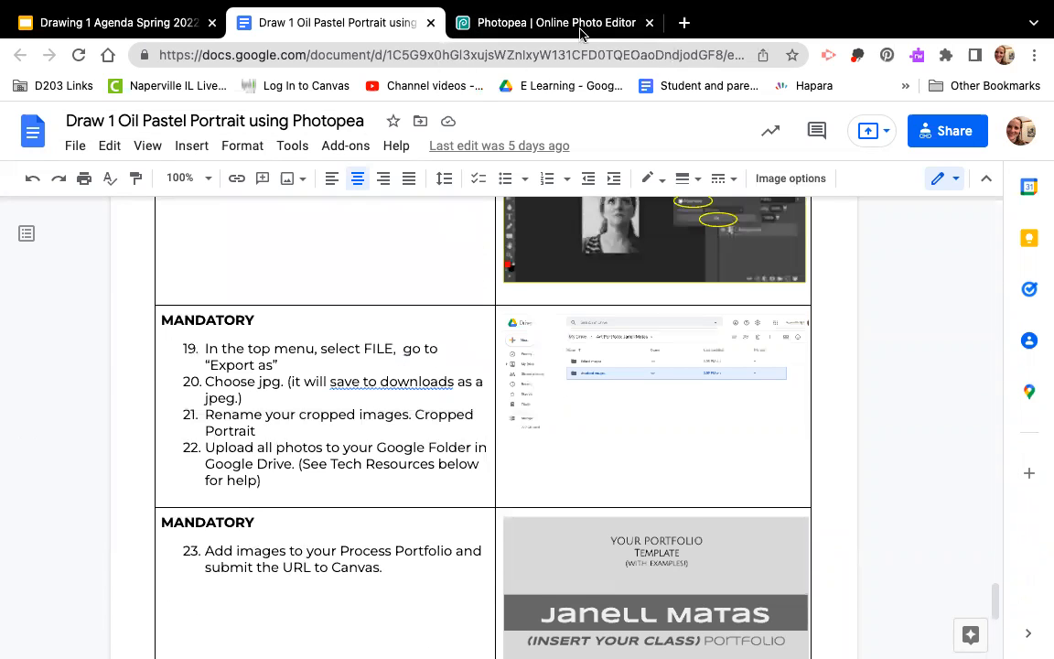
pyautogui.click(494, 23)
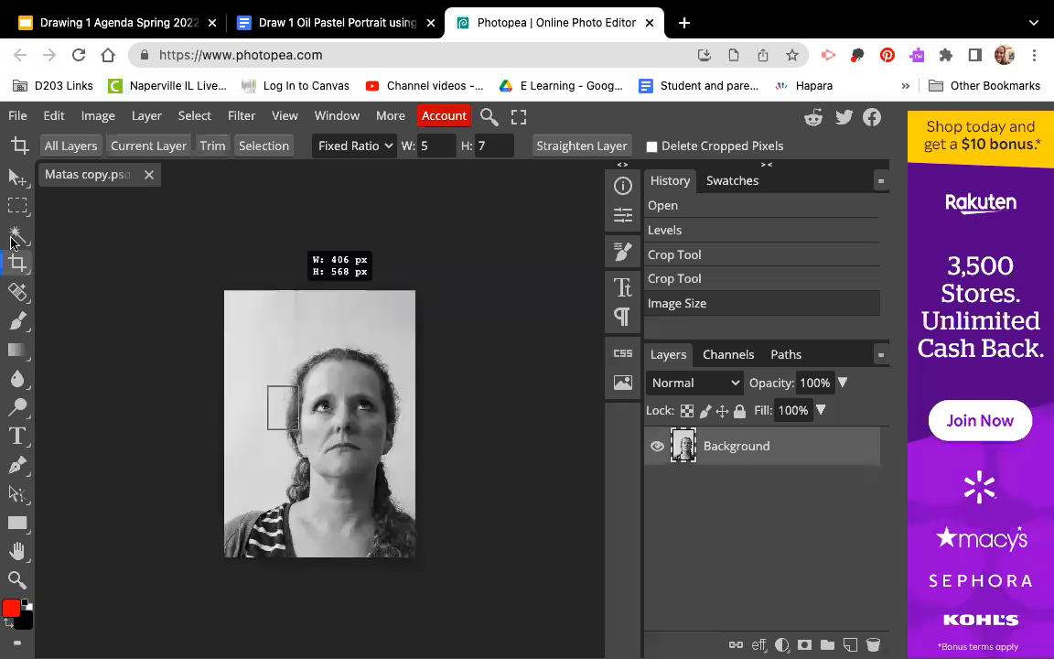
pyautogui.click(20, 117)
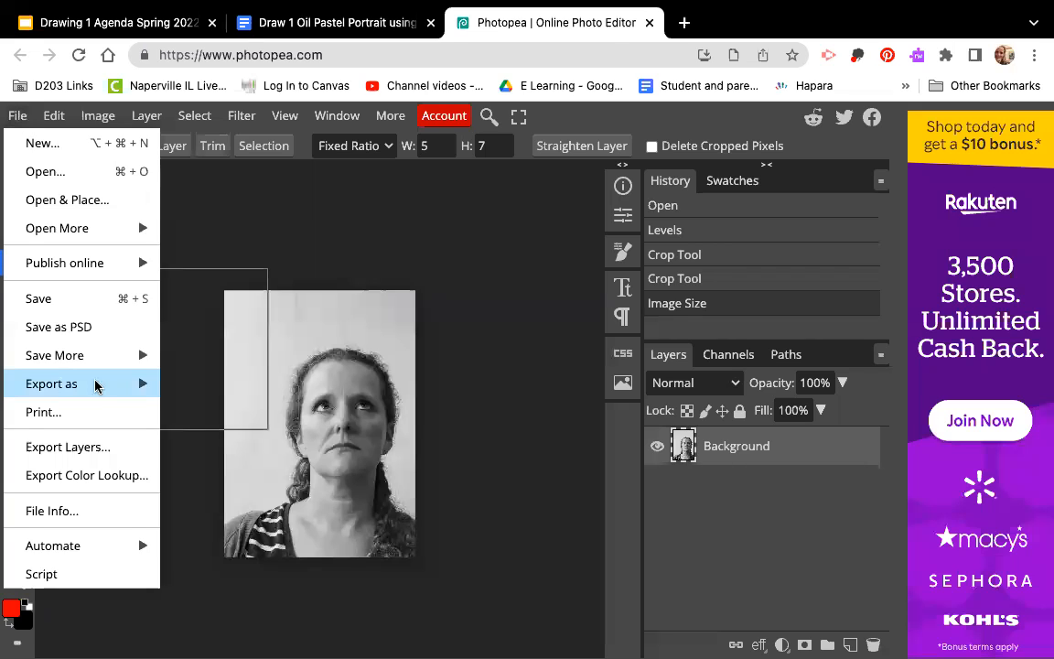
pyautogui.moveTo(202, 414)
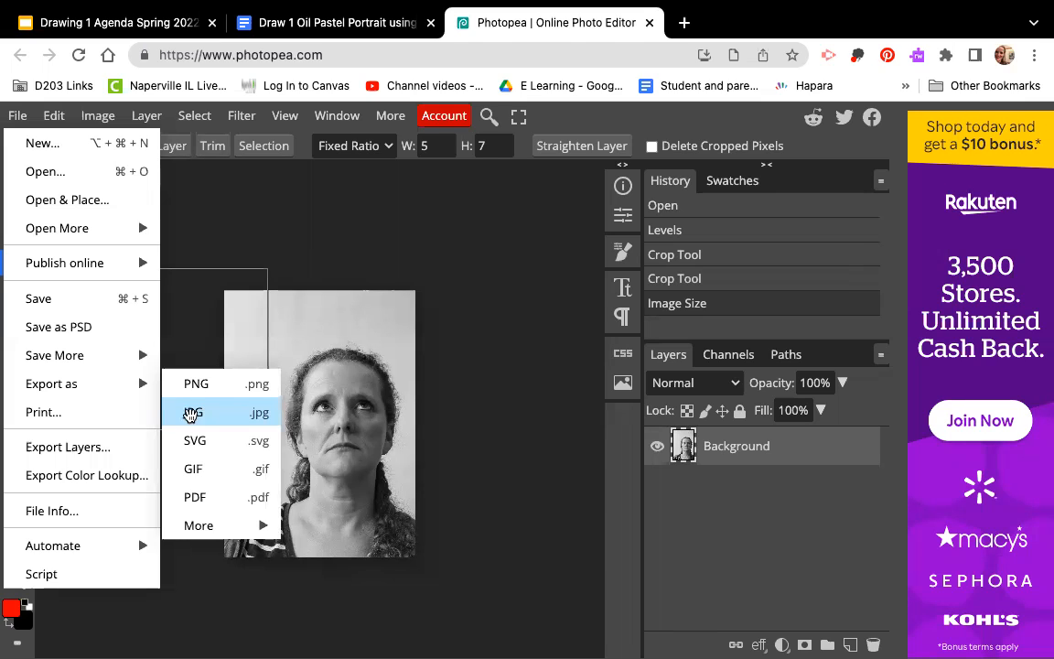
pyautogui.click(191, 413)
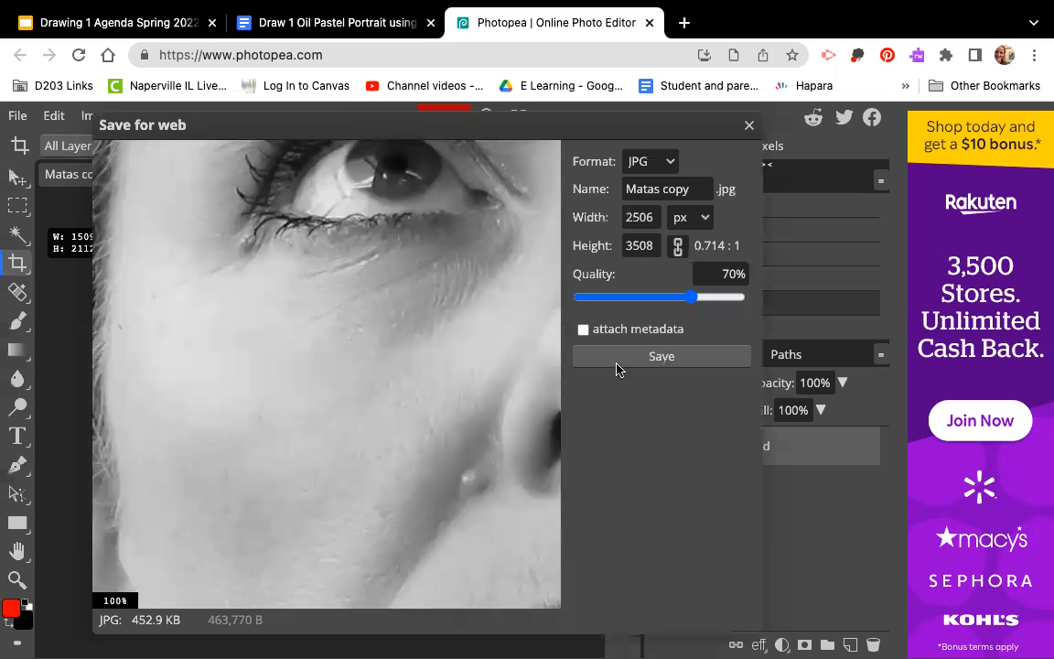
pyautogui.moveTo(709, 296); pyautogui.dragTo(743, 298)
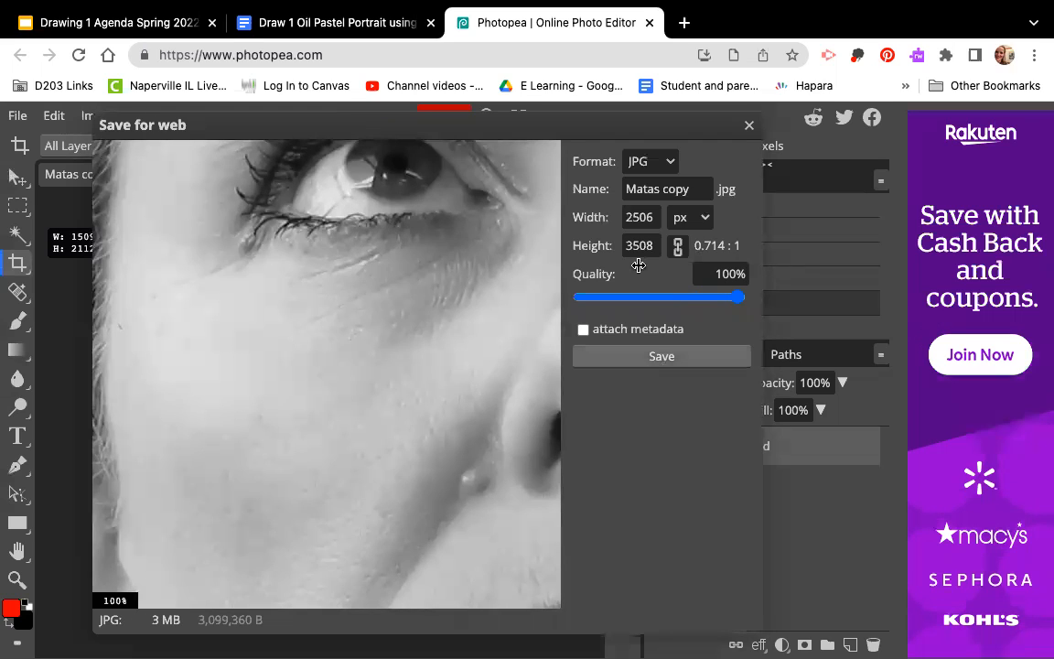
# Name the export file "Cropped Portrait" and save the JPG
pyautogui.click(713, 189)
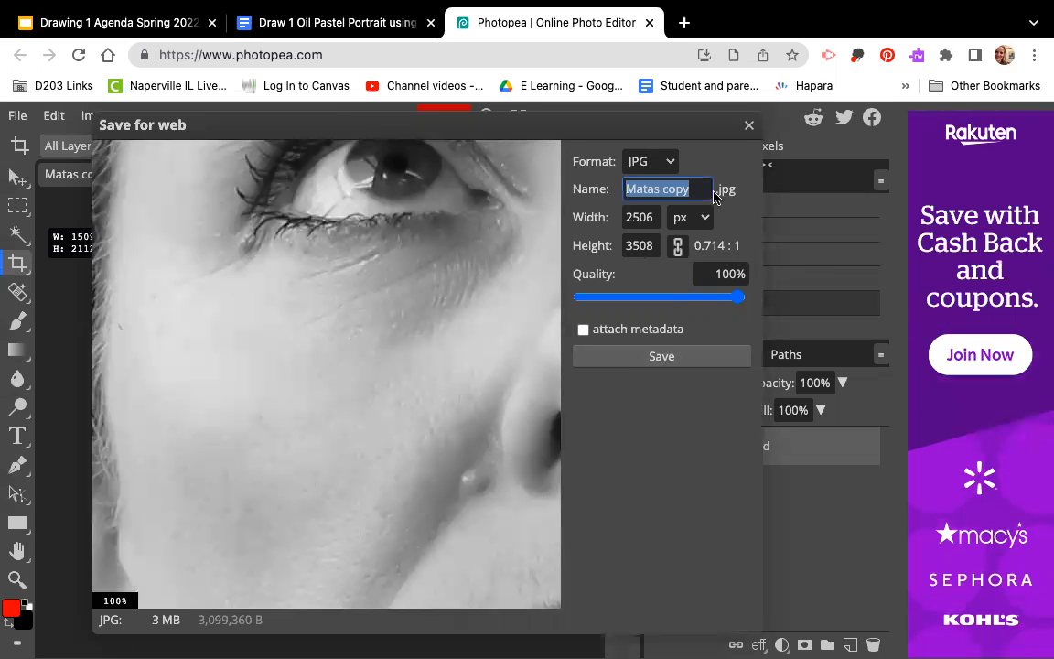
pyautogui.write('Cr')
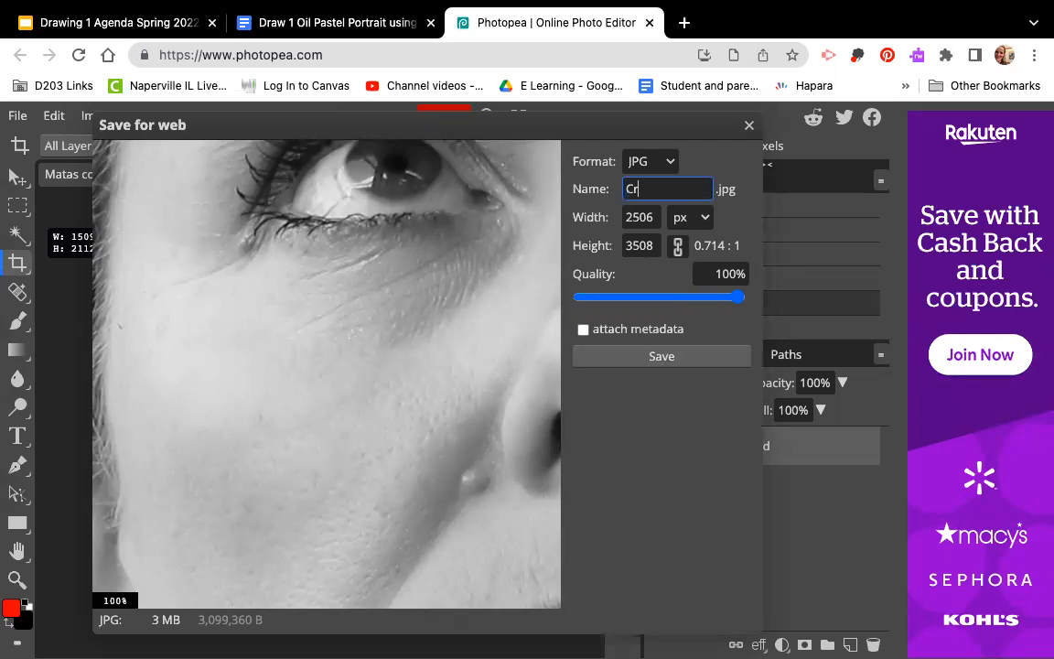
pyautogui.write('opped Portrait')
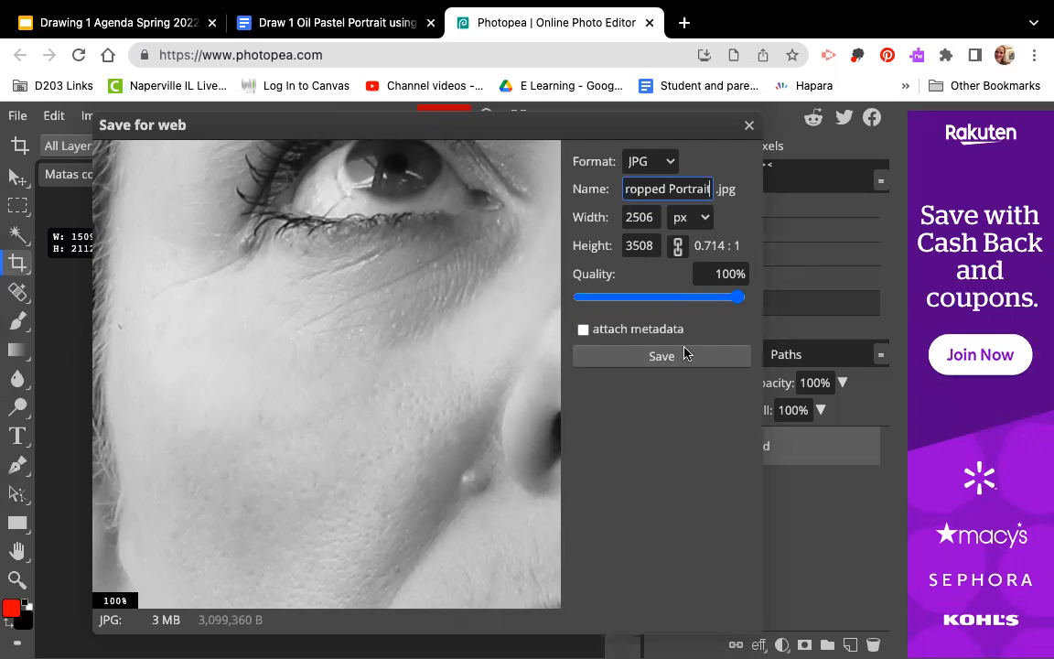
pyautogui.click(679, 358)
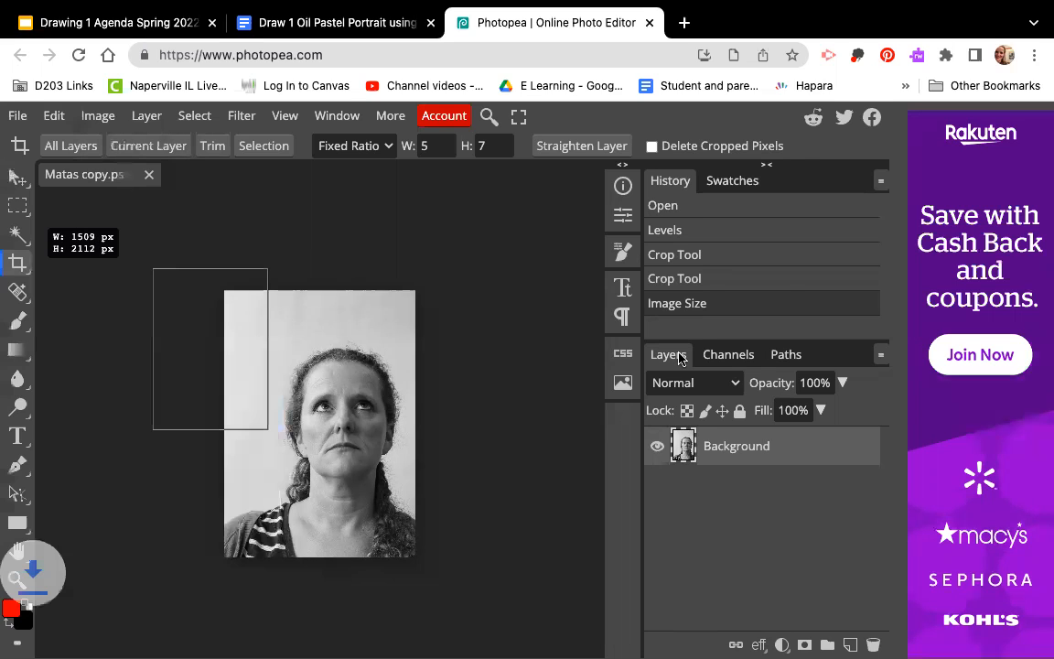